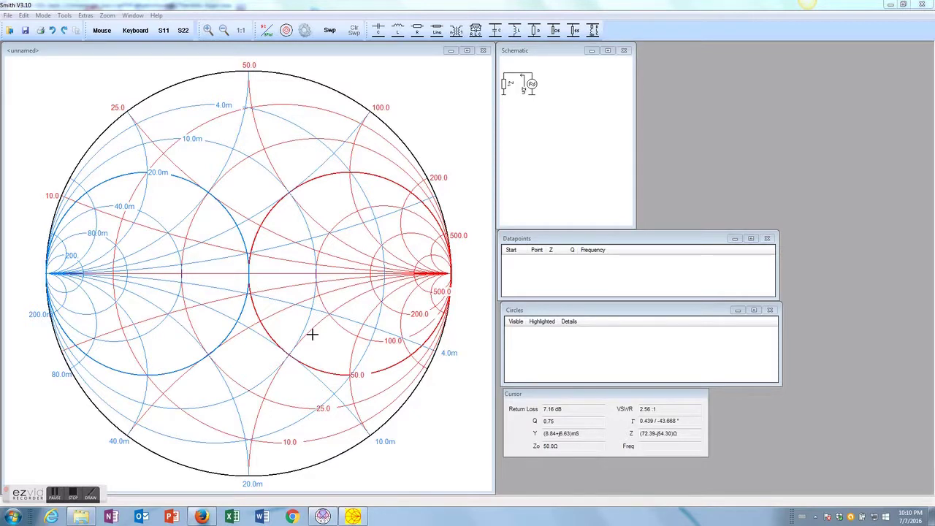
- Review Smith's version and licence information, and look at the form for entering a data point by keyboard
left_click(155, 16)
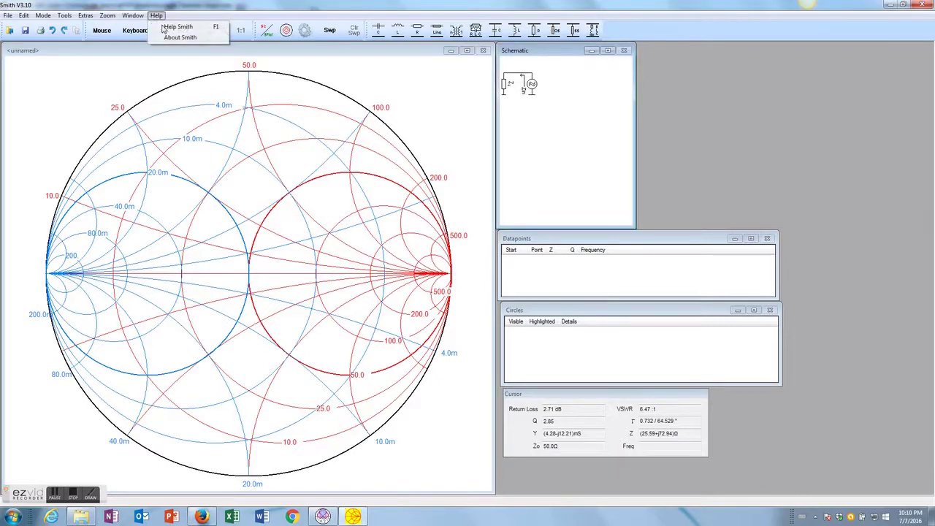
left_click(172, 37)
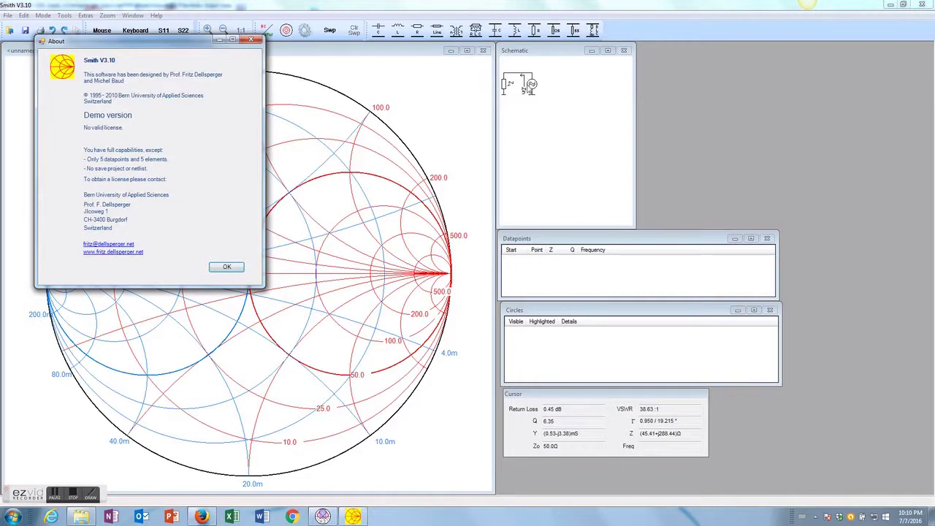
left_click(225, 267)
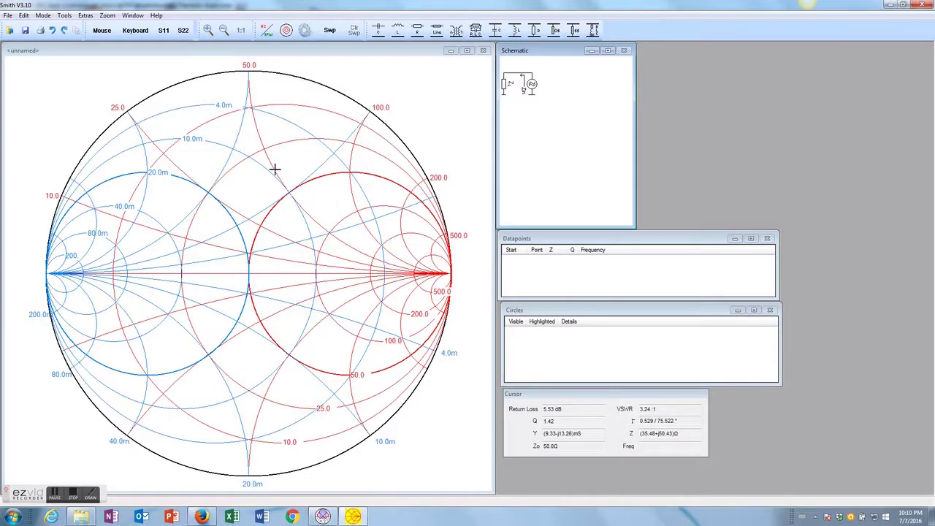
left_click(135, 31)
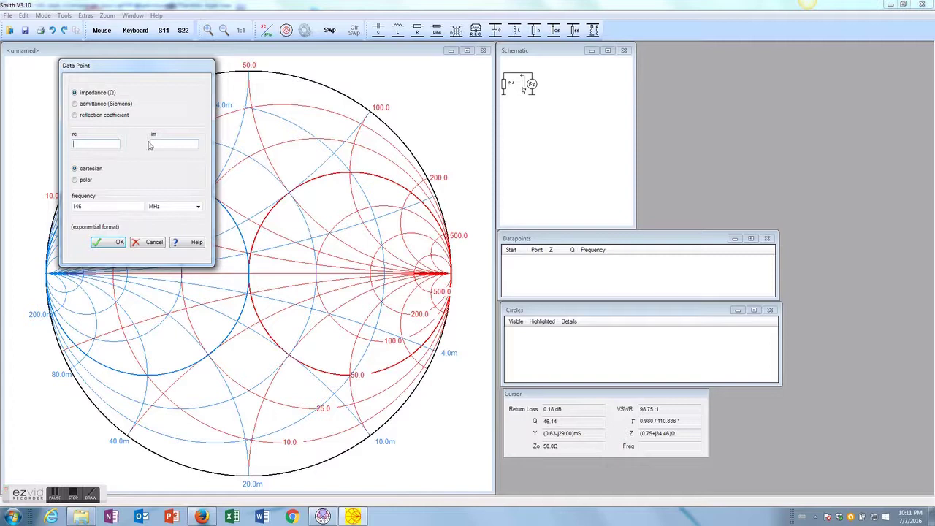
left_click(153, 243)
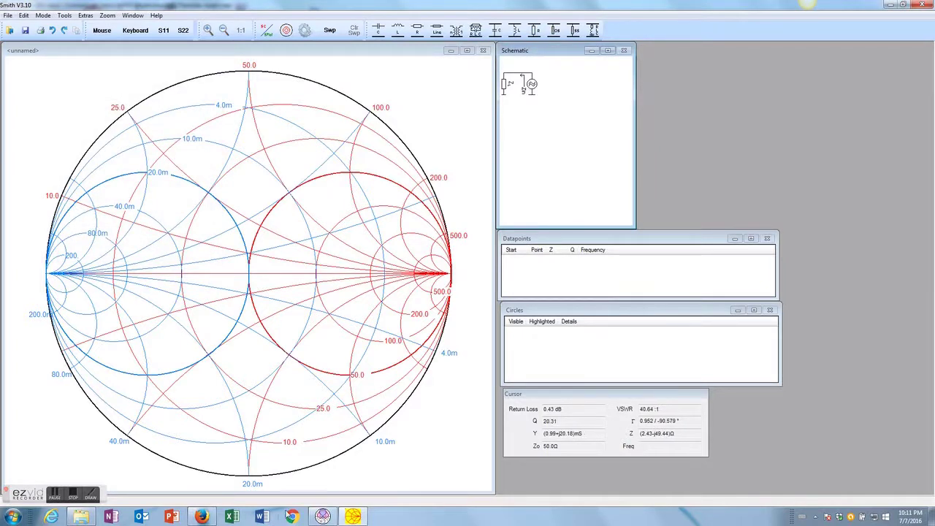
- Switch to MMANA-GAL and review its version information
left_click(325, 518)
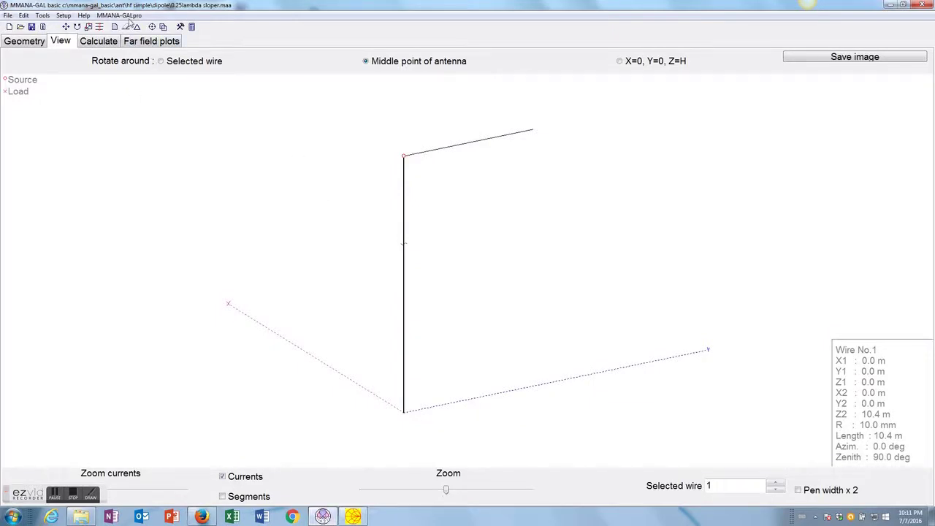
left_click(85, 15)
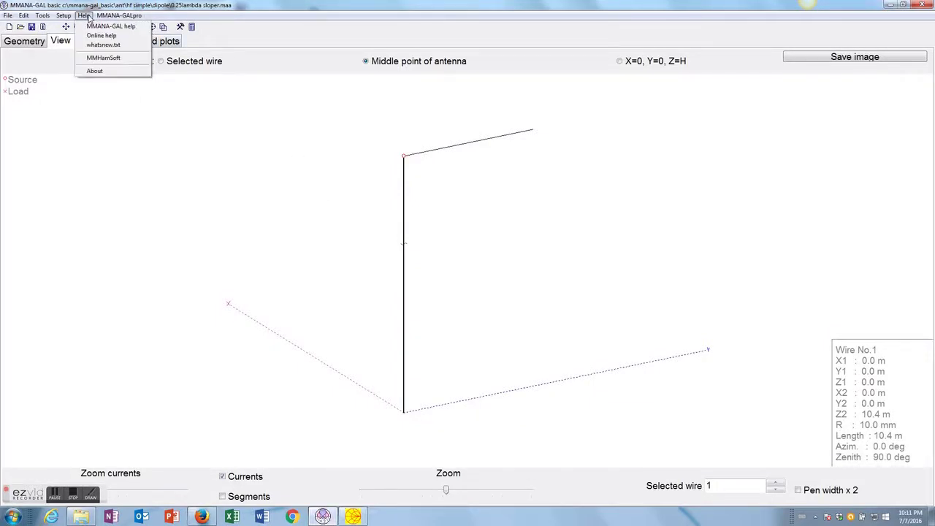
left_click(105, 72)
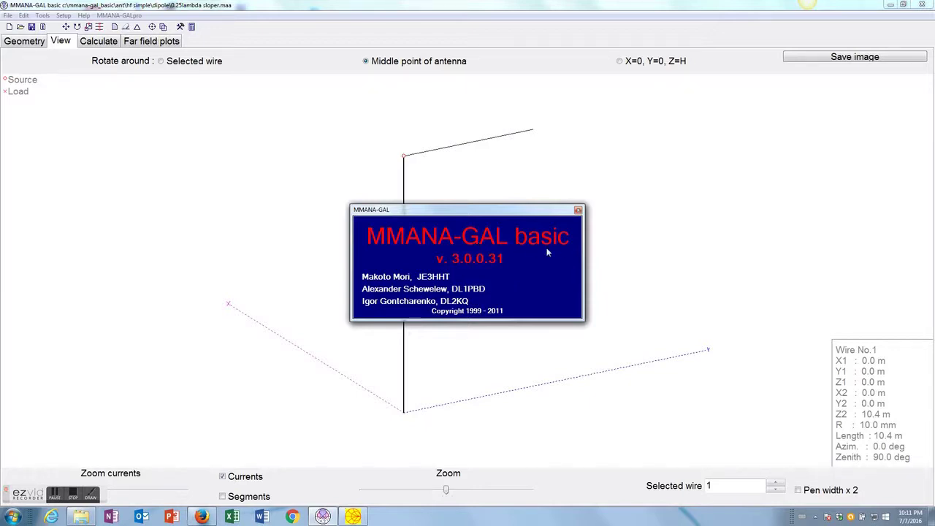
left_click(578, 210)
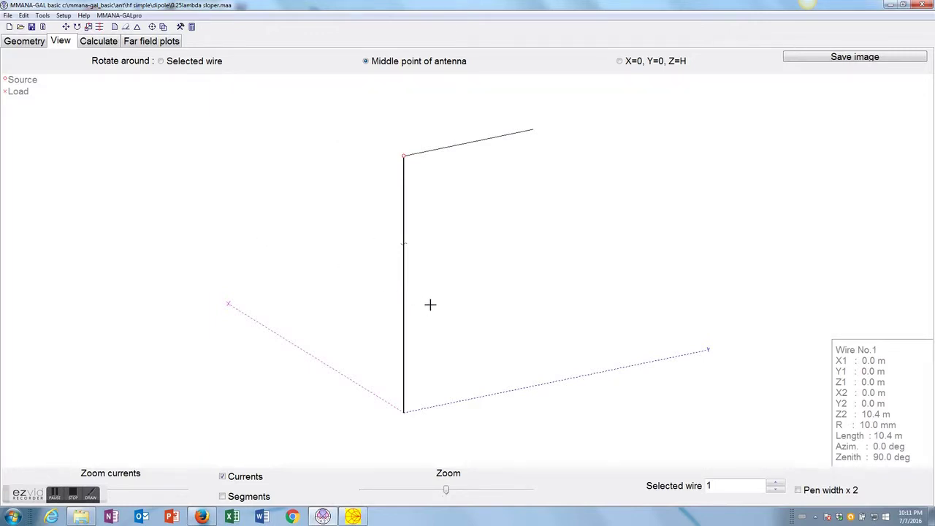
- Compare the antenna's 3D view with the coordinates of wires 1 and 2 in the geometry table
left_click_drag(359, 304, 504, 302)
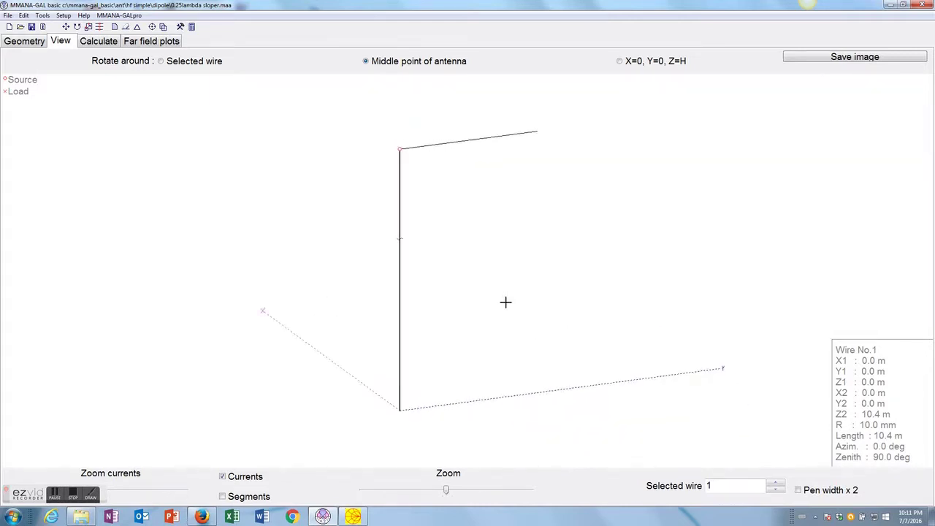
left_click(22, 43)
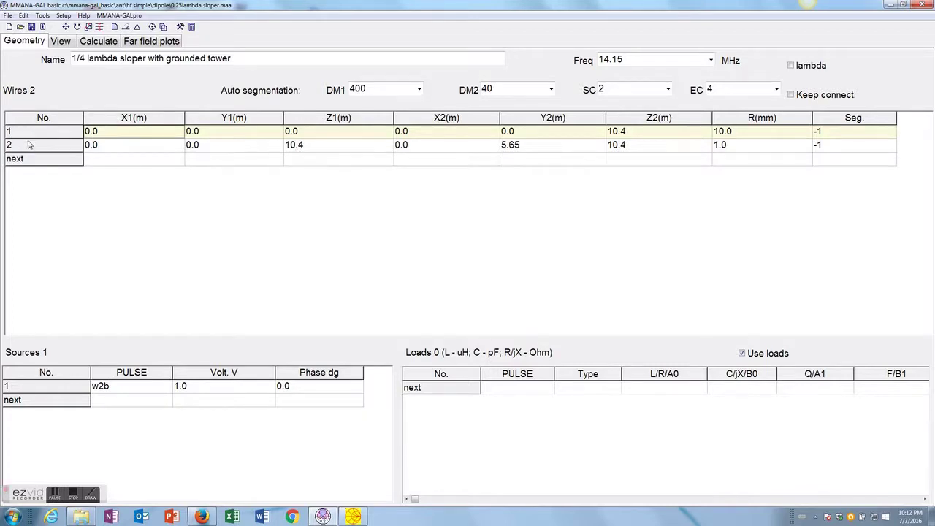
left_click(101, 131)
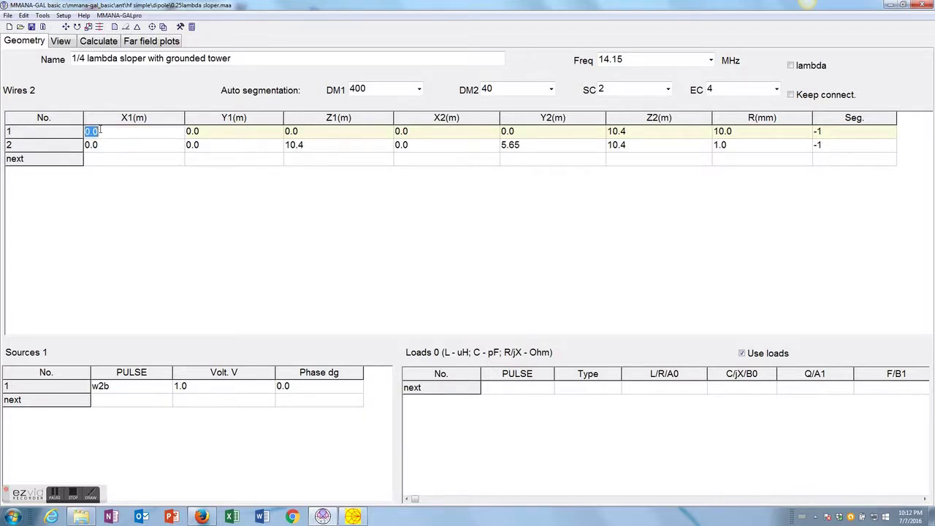
left_click(114, 149)
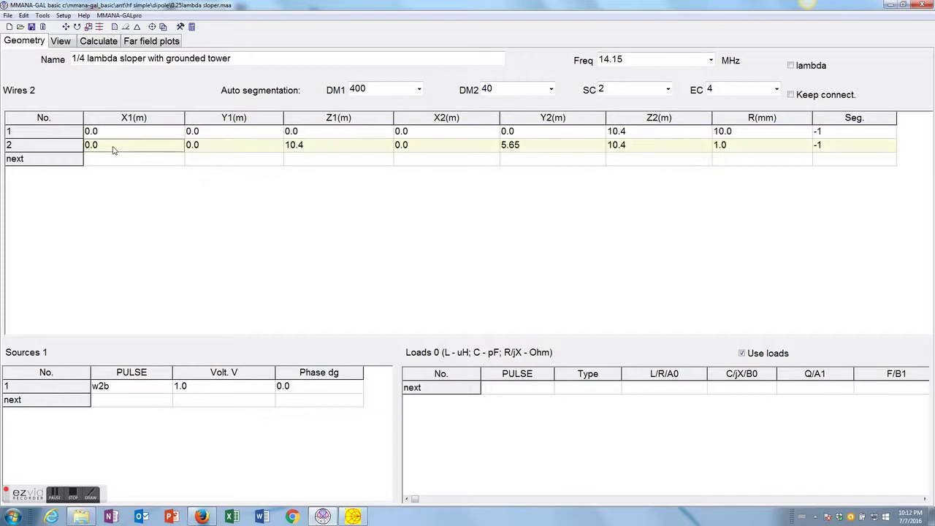
left_click(62, 42)
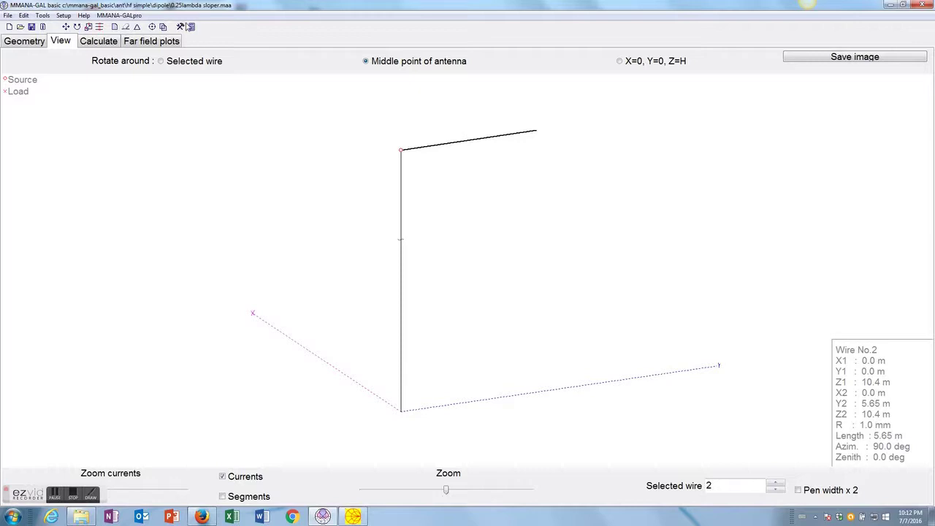
left_click(115, 44)
left_click(28, 44)
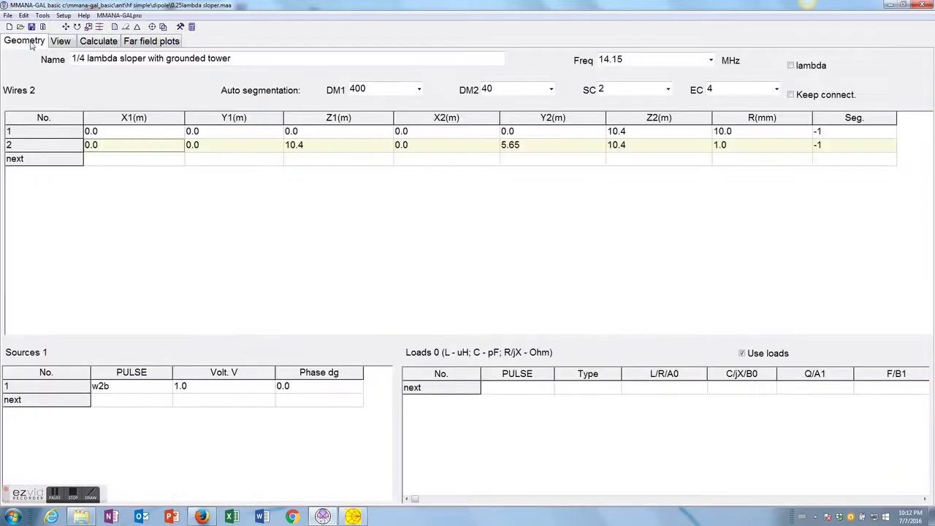
left_click(70, 42)
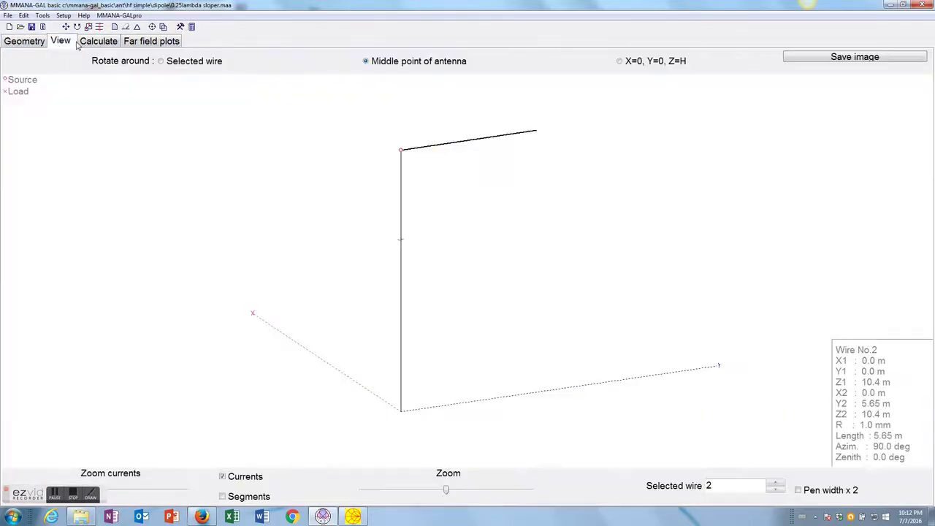
left_click_drag(537, 292, 155, 168)
left_click(28, 45)
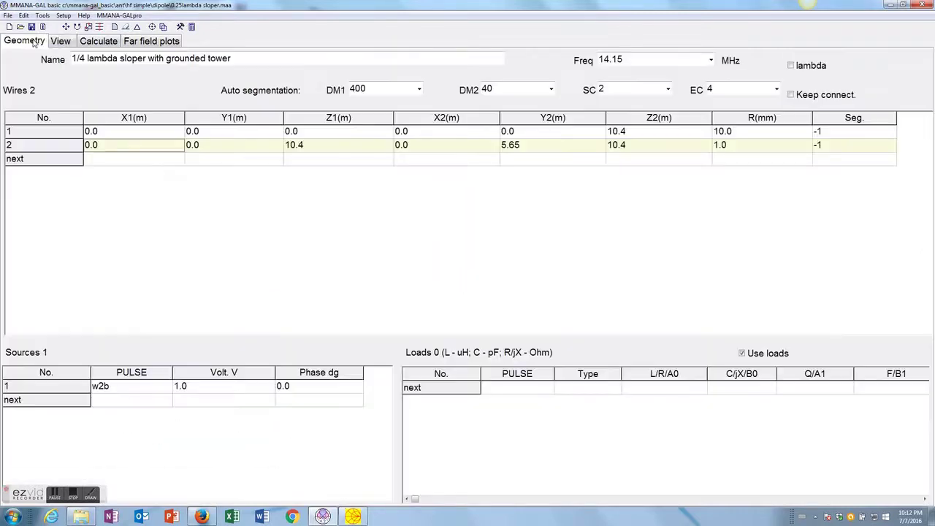
- Examine the antenna's name, the height and radius of wire 1, and the radius and Y2 coordinate of wire 2
left_click_drag(149, 58, 71, 66)
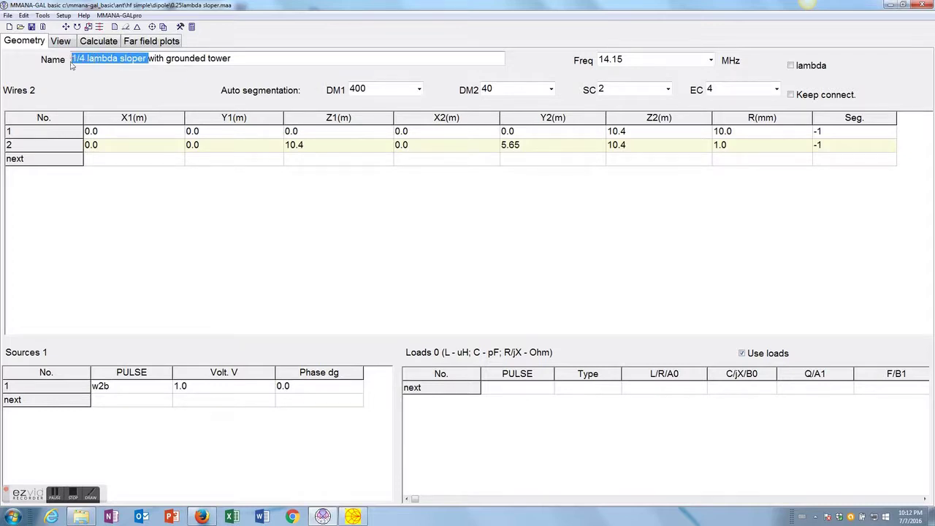
left_click_drag(235, 59, 147, 58)
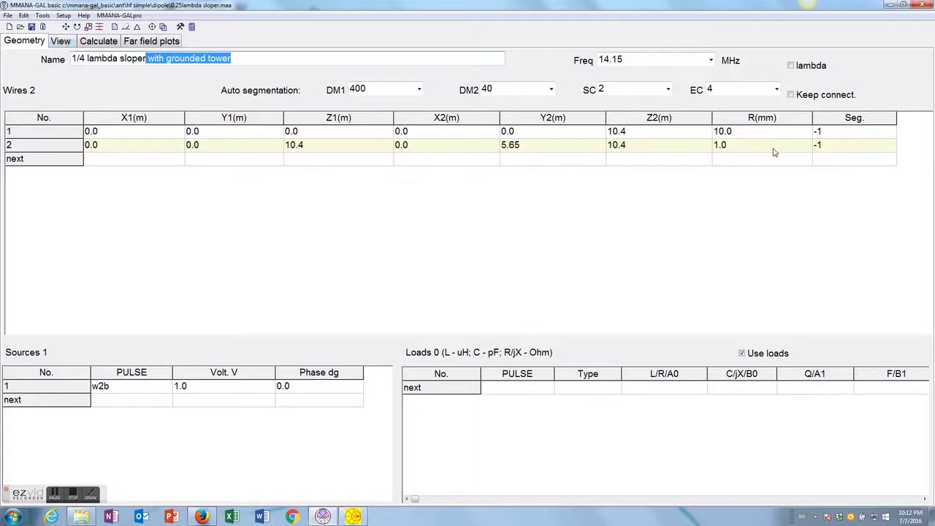
left_click(740, 134)
left_click(630, 137)
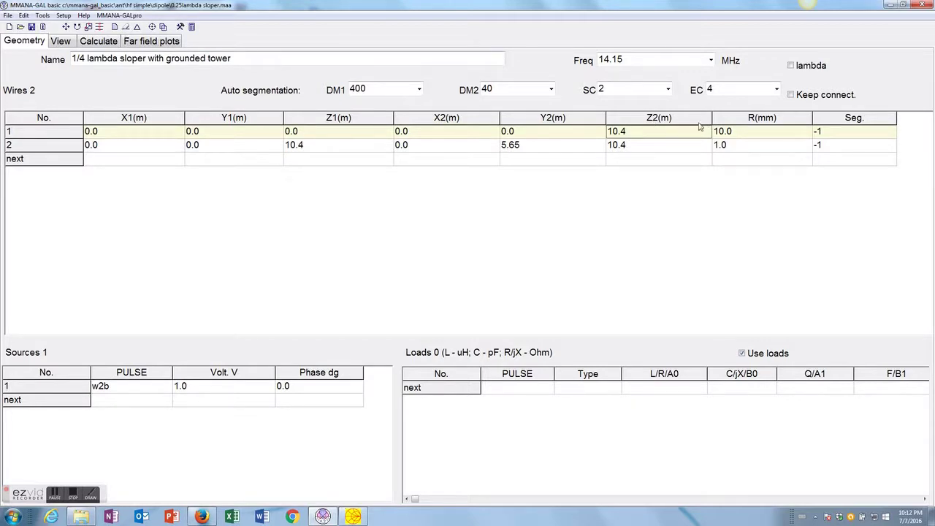
double_click(729, 134)
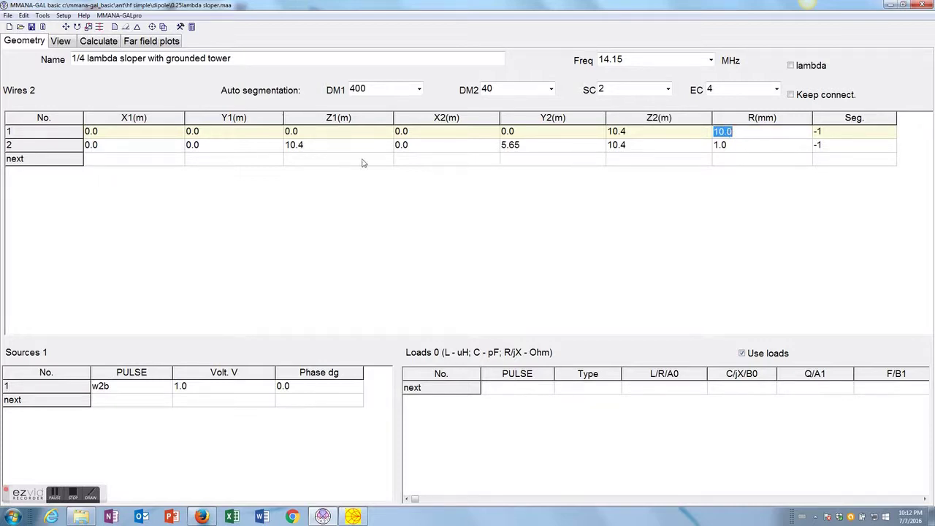
left_click(757, 145)
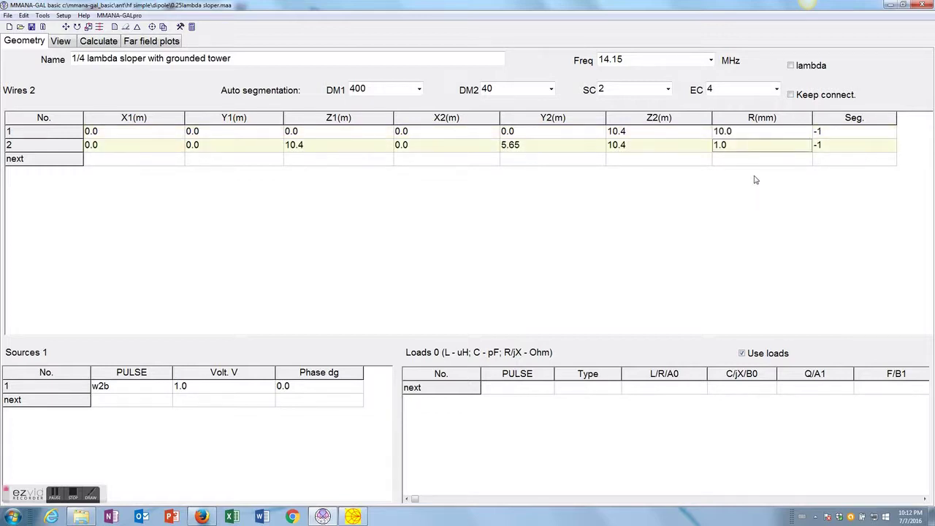
left_click(522, 150)
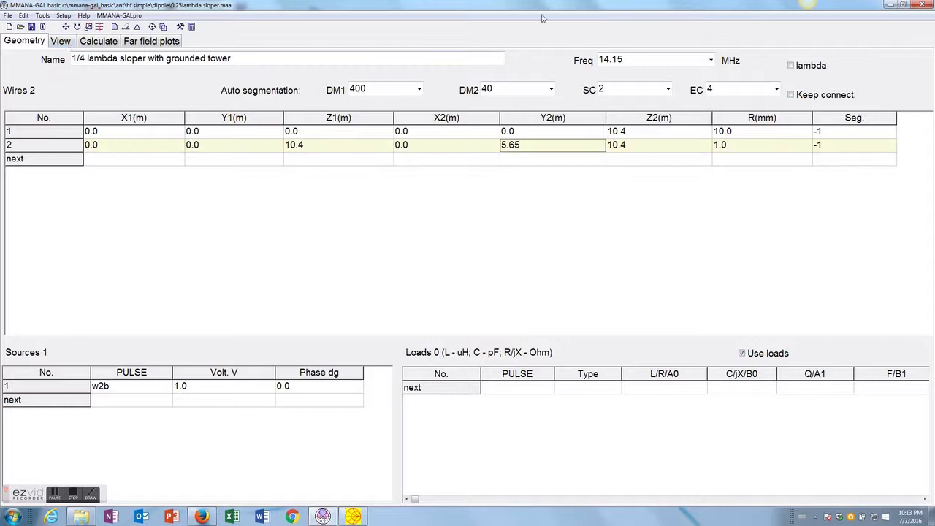
- Check the w2b source entry in the geometry data against the source position in the antenna's 3D view
left_click(62, 42)
left_click_drag(465, 407, 472, 345)
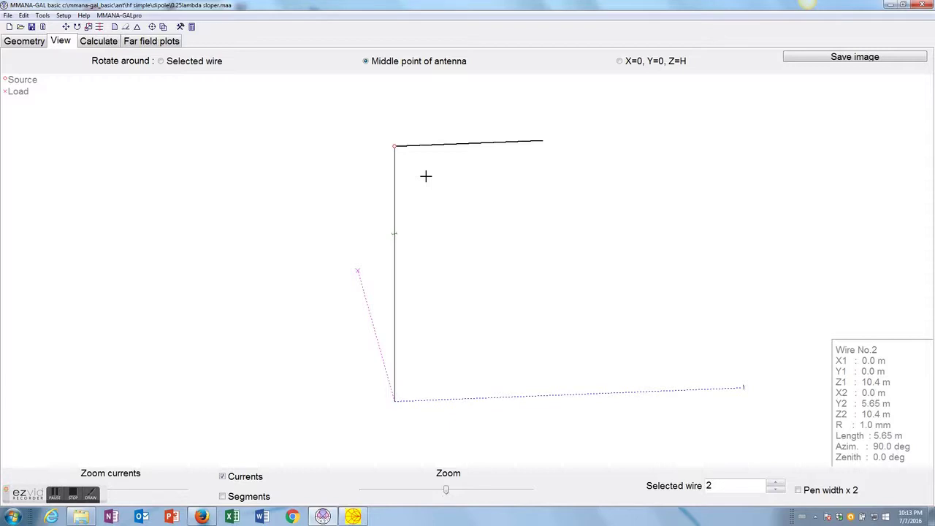
left_click(44, 41)
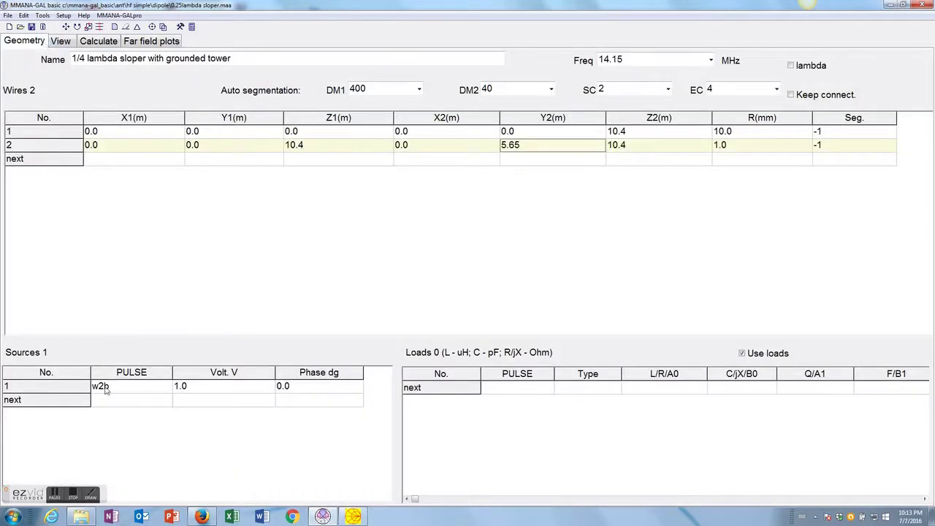
left_click(61, 42)
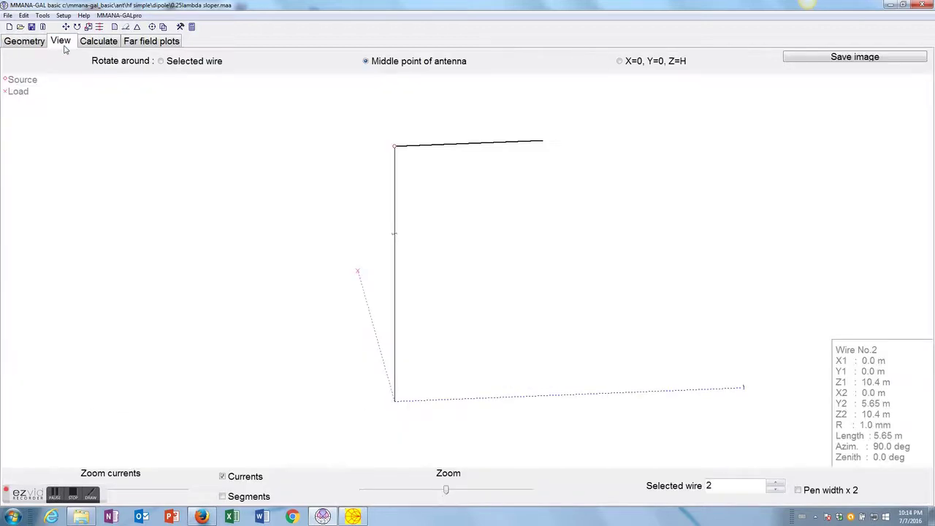
- Inspect the coordinates and lengths of the vertical wire and the horizontal wire in the 3D view
left_click(394, 163)
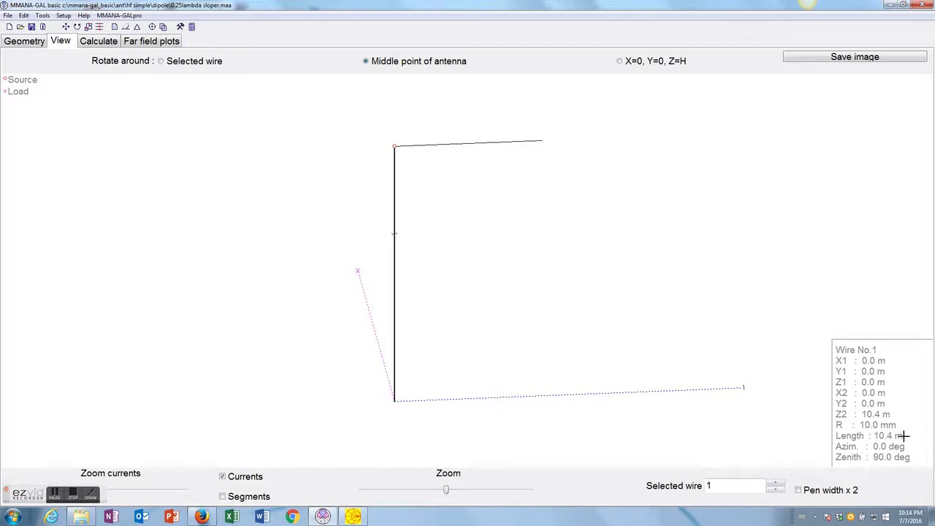
mouse_move(898, 435)
left_mouse_down()
mouse_move(885, 436)
mouse_move(901, 435)
left_mouse_up()
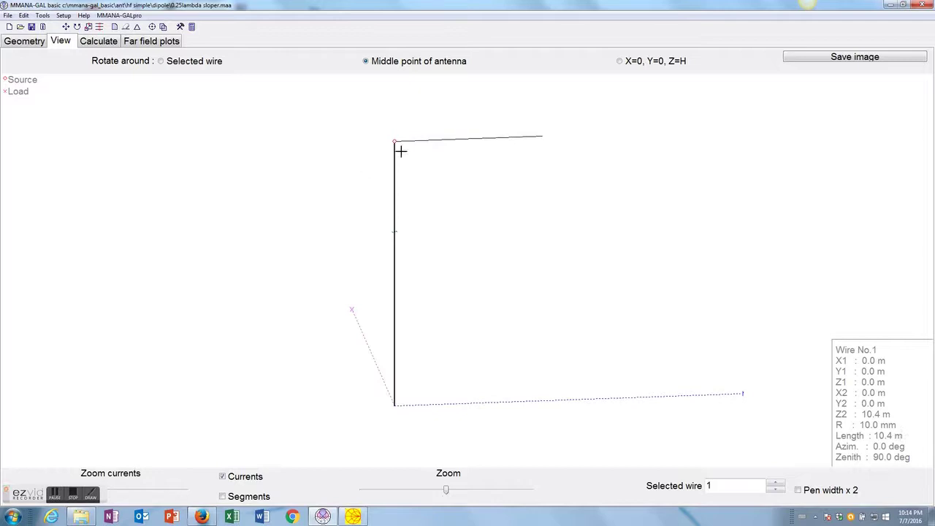
left_click(424, 139)
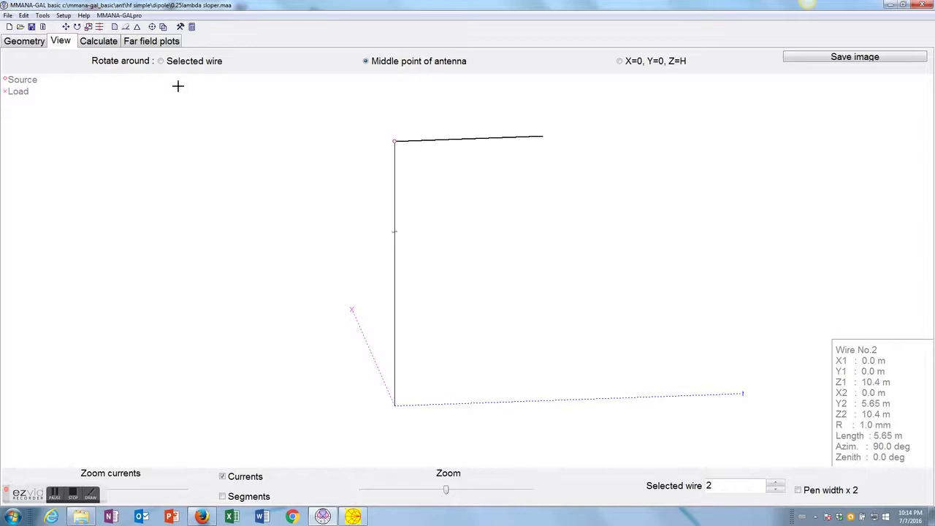
left_click_drag(309, 177, 336, 255)
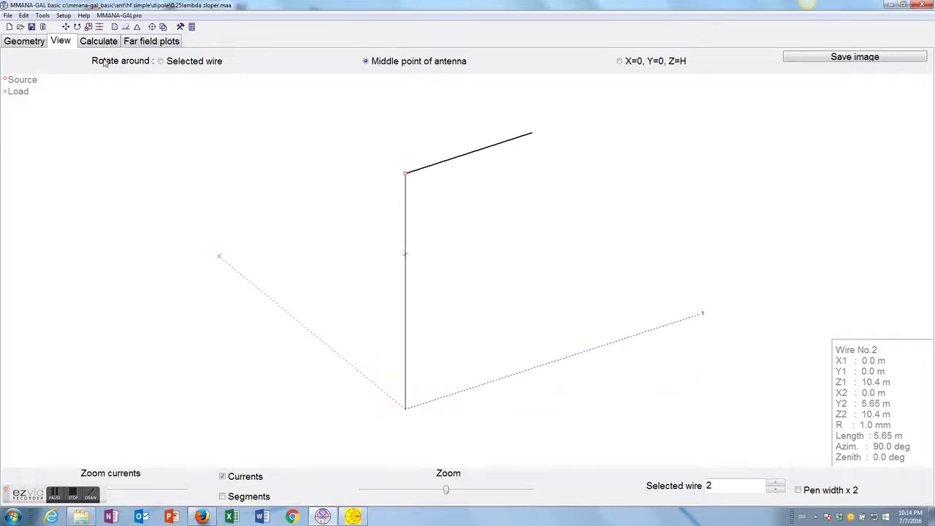
- Compare the "with grounded tower" part of the antenna's name with the 3D model
left_click(38, 44)
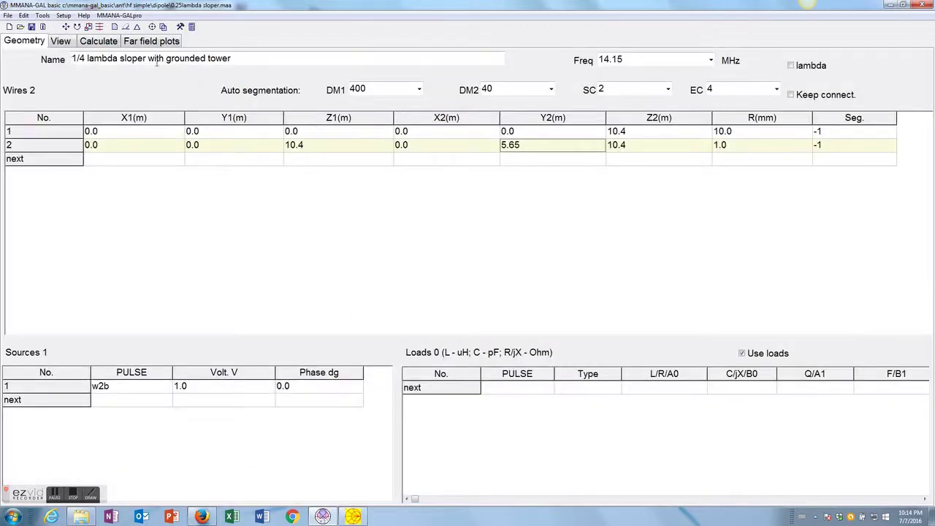
left_click_drag(242, 55, 148, 59)
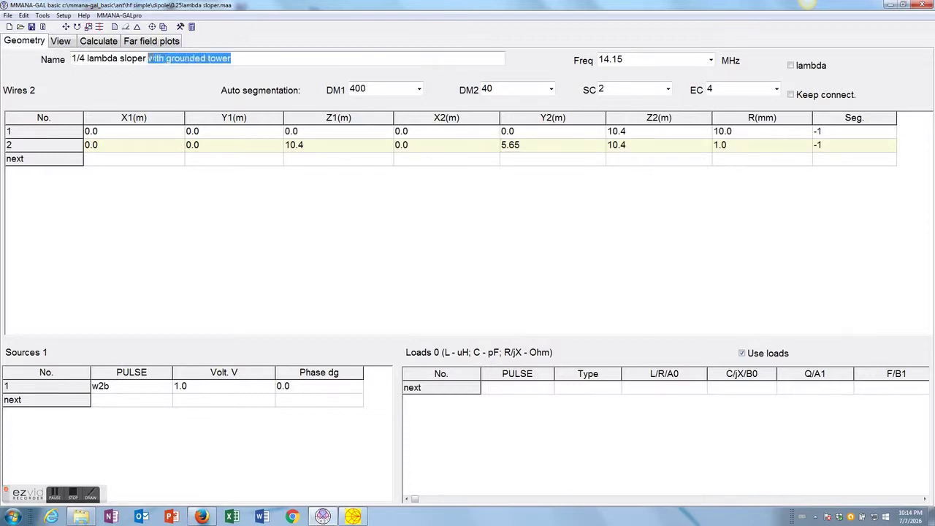
left_click(64, 42)
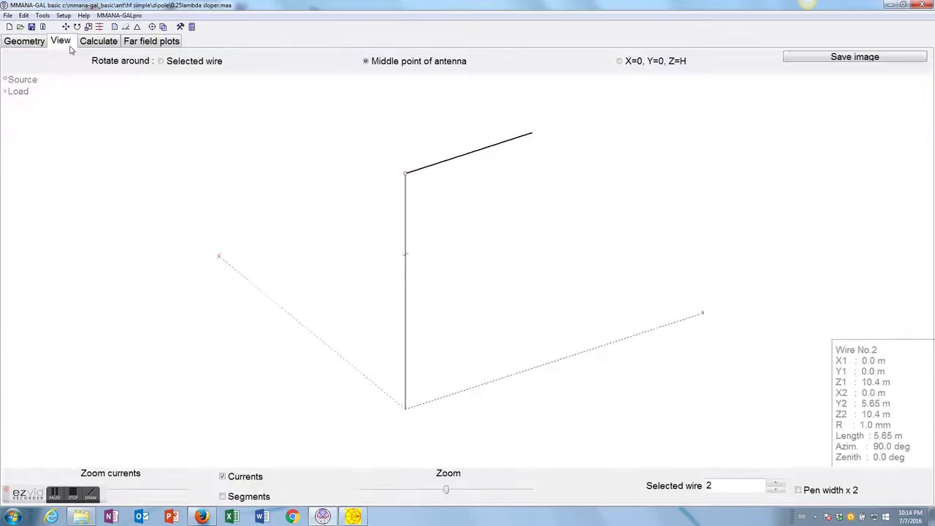
- Set the ground type for the antenna calculation to Perfect
left_click(94, 42)
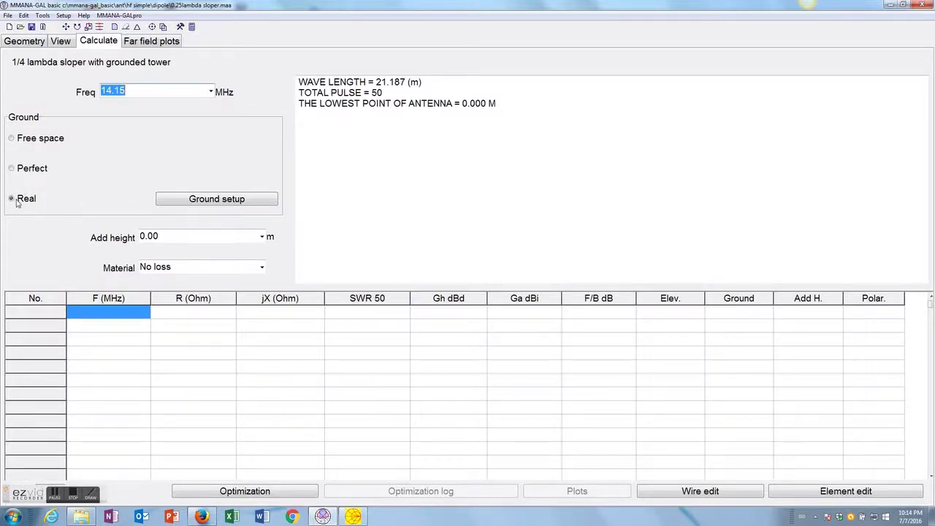
left_click(24, 144)
left_click(41, 170)
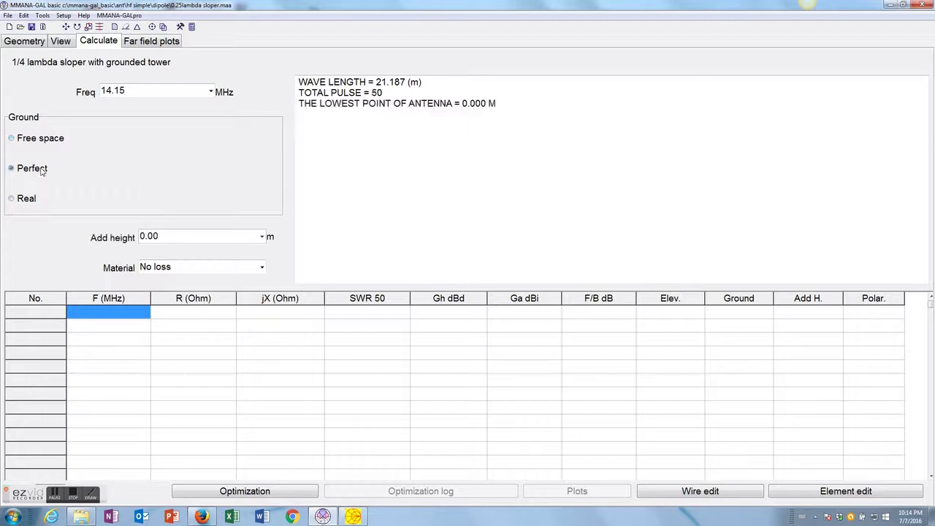
- Set the ground type to Real and review the dielectric and conductivity entries in its ground setup
left_click(32, 200)
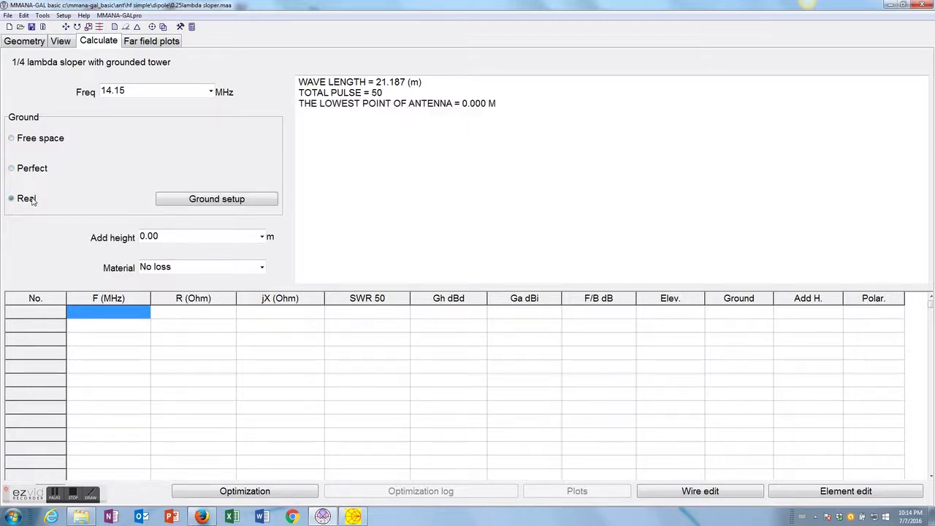
left_click(271, 201)
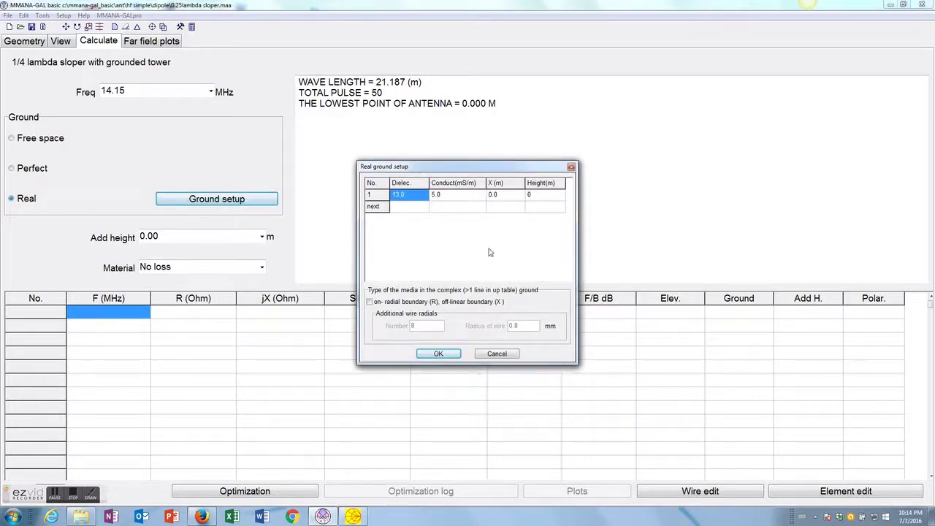
left_click(486, 355)
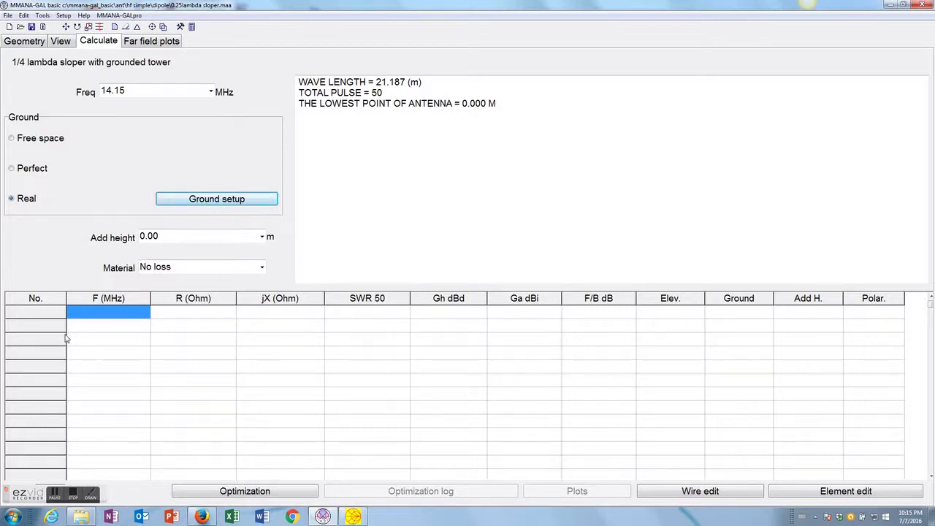
- Check the added height setting against the antenna's base, vertical wire and horizontal wire in the 3D view
left_click_drag(235, 234, 136, 241)
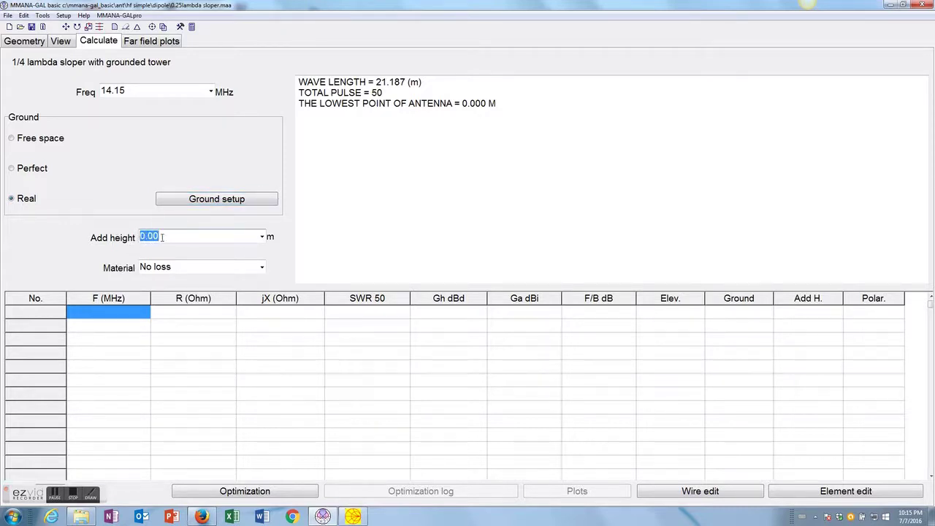
left_click(61, 42)
mouse_move(390, 414)
left_mouse_down()
mouse_move(397, 358)
mouse_move(372, 351)
mouse_move(378, 360)
mouse_move(377, 349)
mouse_move(407, 416)
left_mouse_up()
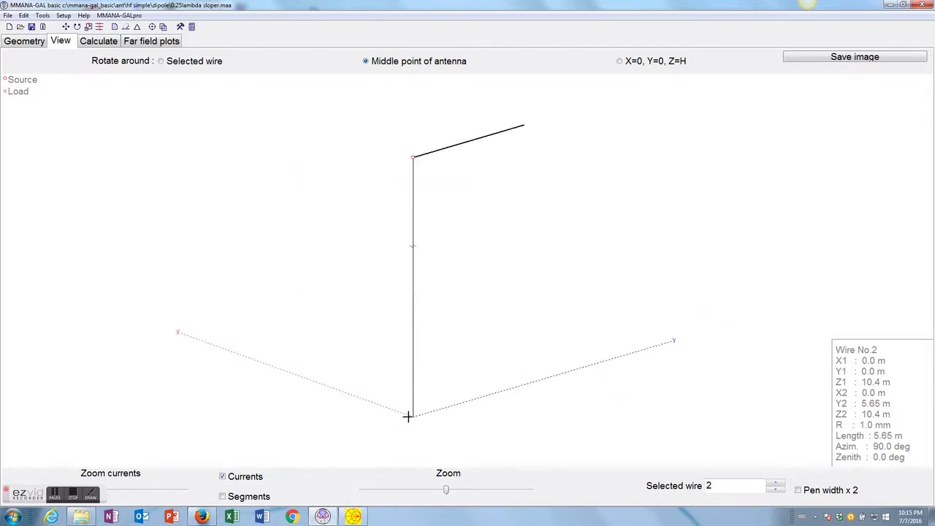
left_click(414, 189)
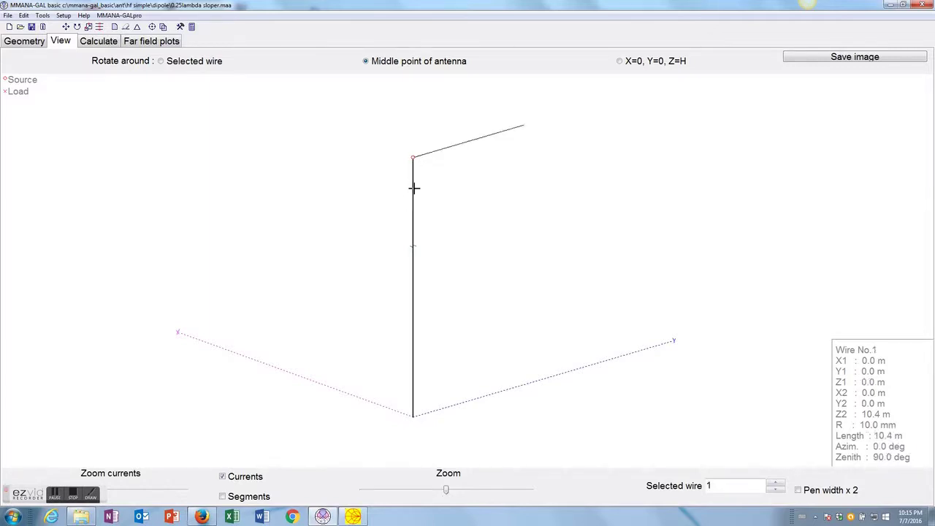
left_click(434, 151)
left_click_drag(457, 172, 443, 173)
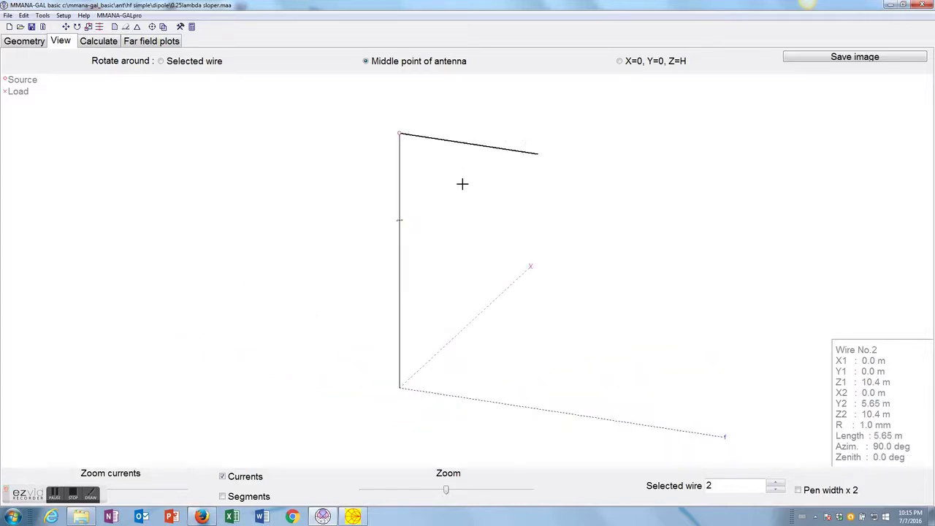
left_click_drag(347, 156, 355, 160)
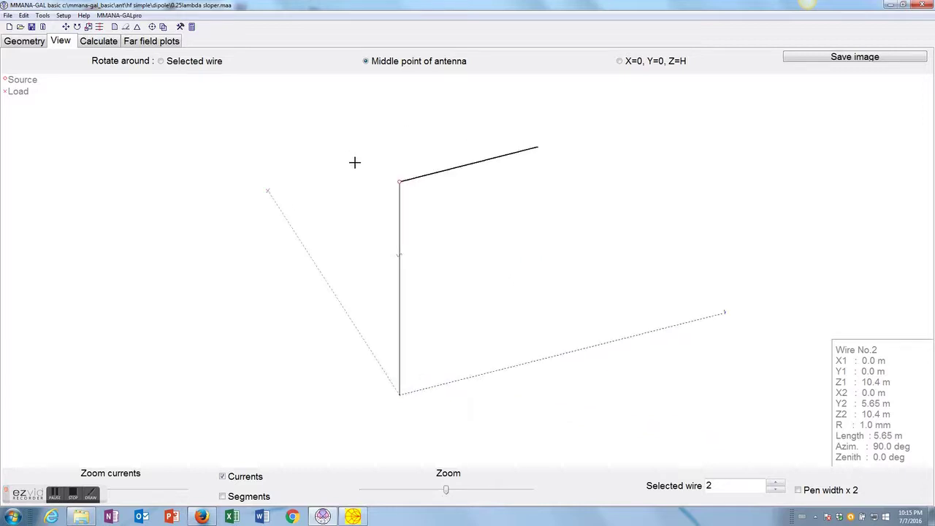
- Run the antenna calculation at 14.15 MHz over real ground with no added height
left_click(88, 44)
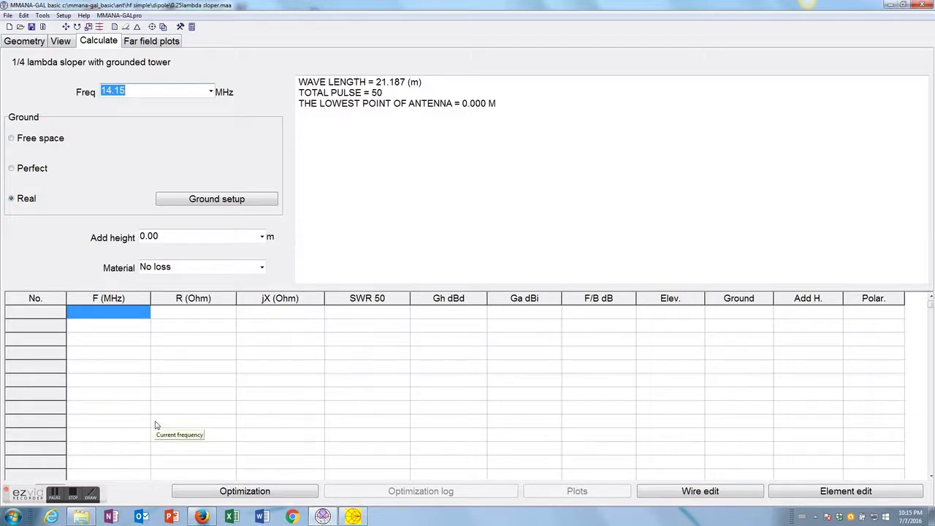
left_click(46, 489)
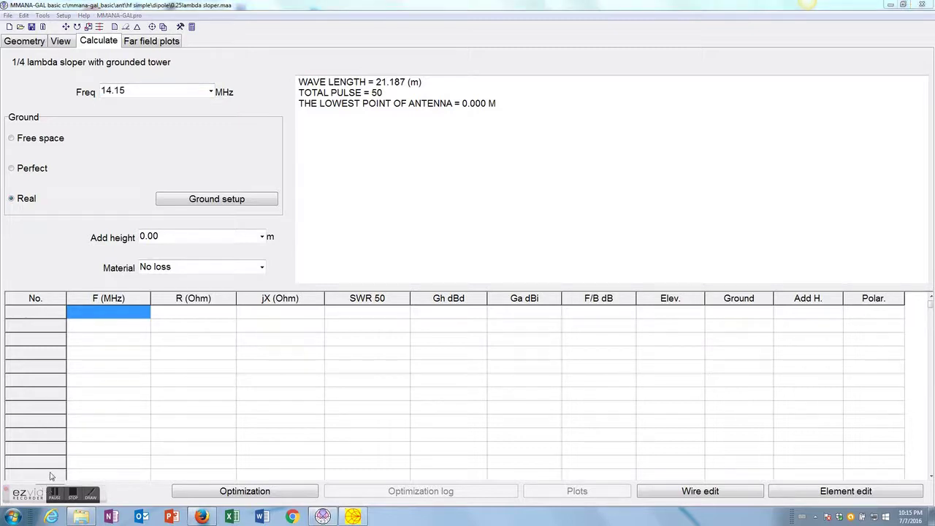
mouse_move(84, 486)
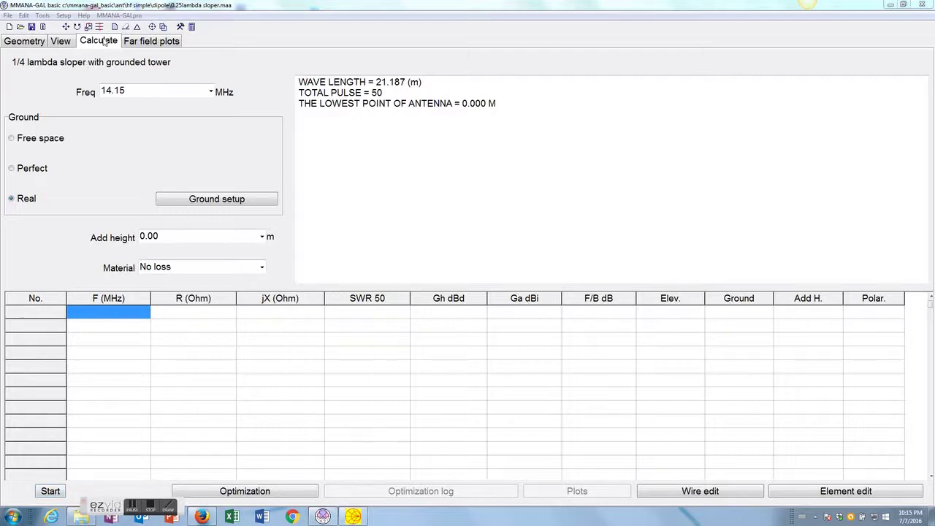
left_click_drag(134, 91, 95, 92)
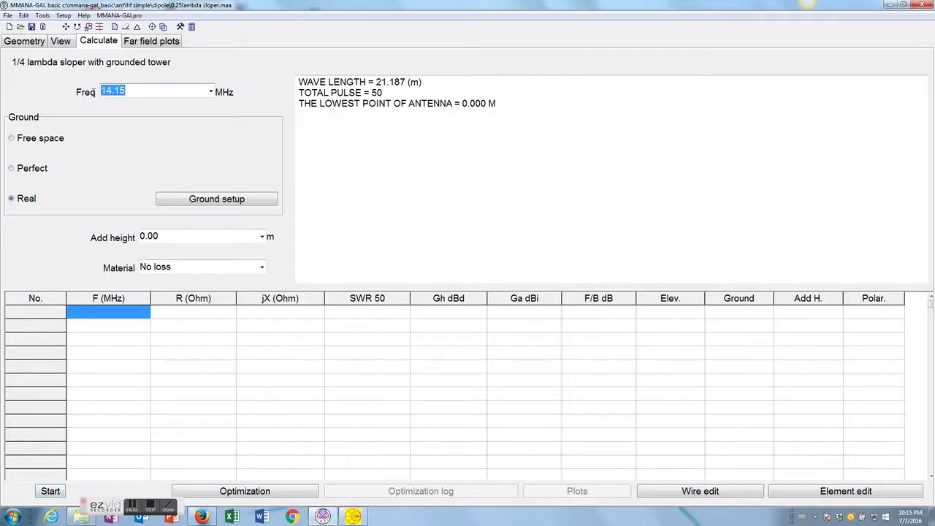
left_click(159, 237)
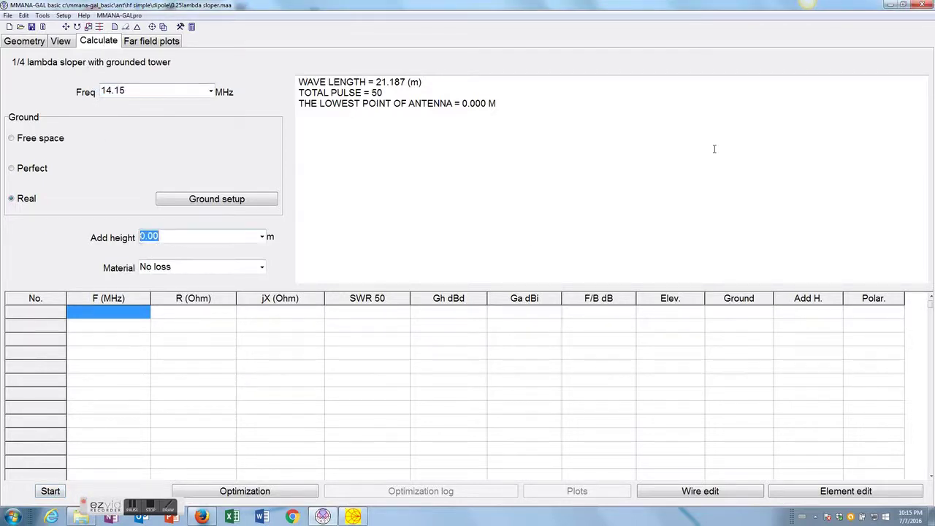
left_click(57, 494)
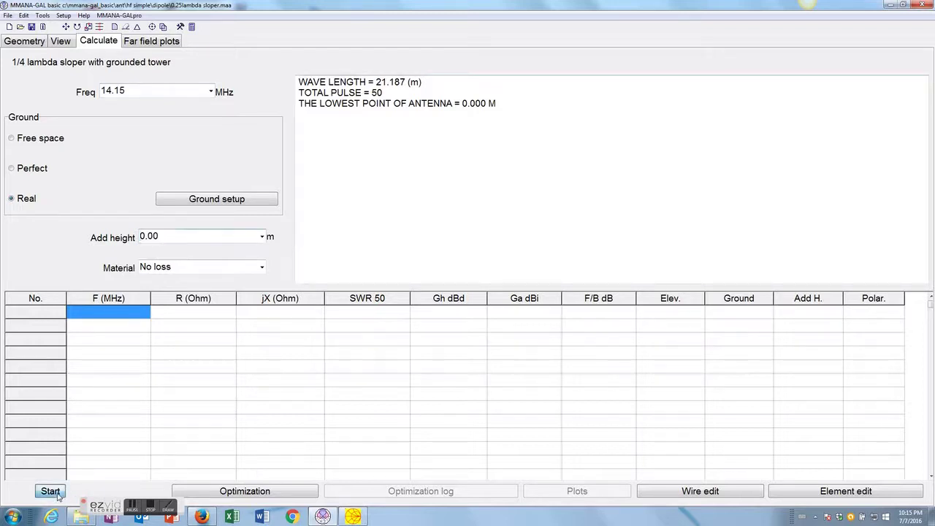
- Examine the resistive and reactive parts of the impedance calculated for the w2b source at 14.15 MHz
left_click_drag(567, 146, 514, 143)
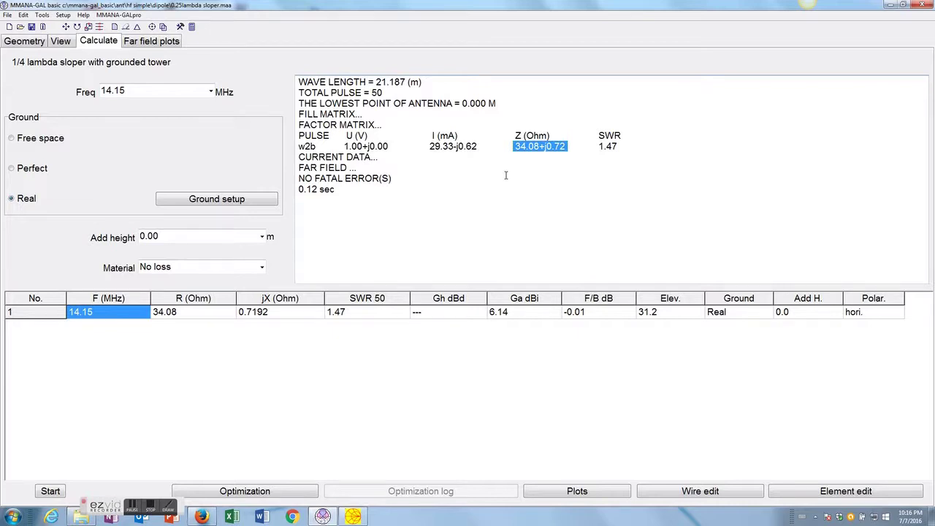
left_click(536, 180)
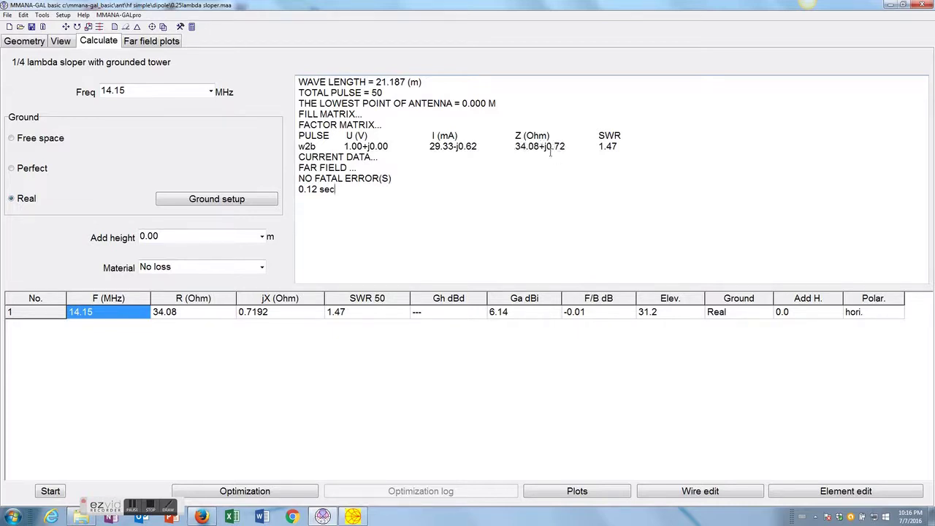
left_click_drag(514, 146, 539, 146)
left_click_drag(538, 150, 543, 152)
left_click(555, 154)
left_click_drag(569, 146, 516, 146)
- Check the calculated SWR against the 14.15 MHz design frequency
double_click(155, 94)
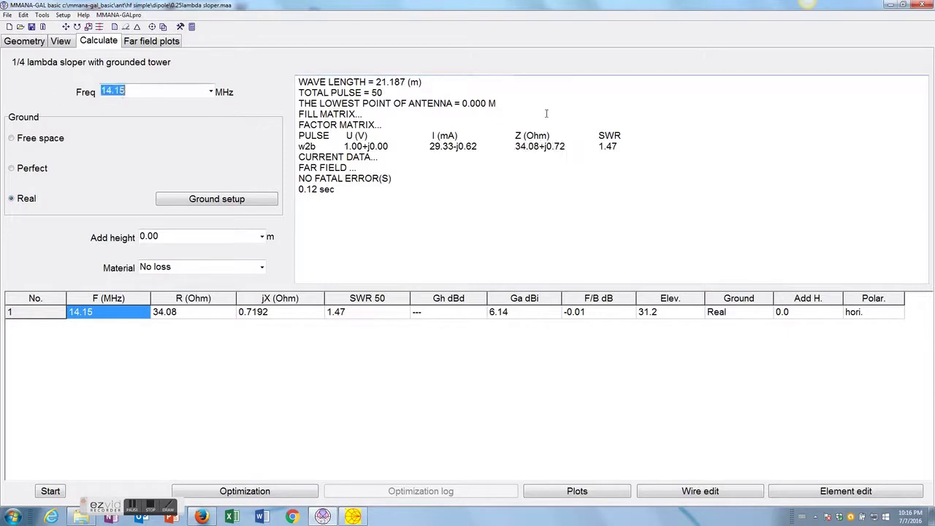
left_click_drag(620, 146, 599, 146)
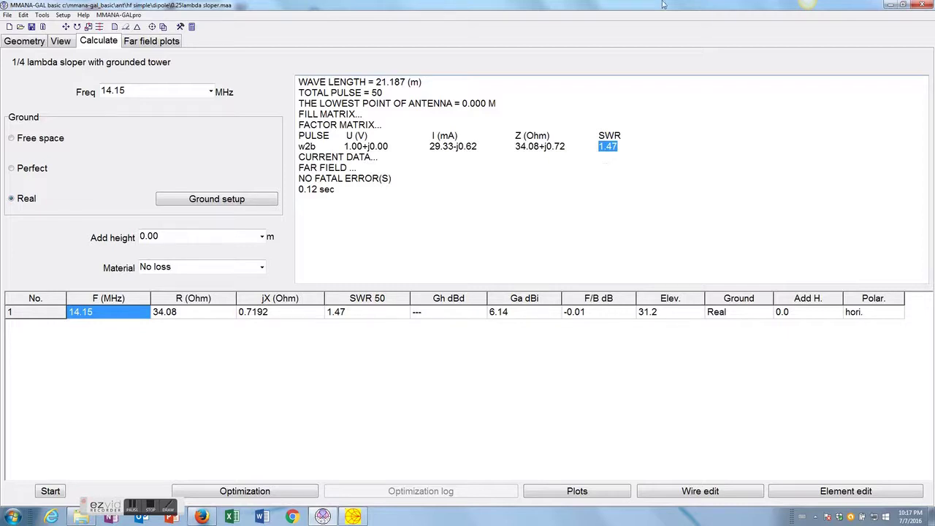
left_click(626, 178)
- Inspect the current distribution along the vertical and horizontal wires in the 3D view for 14.15 MHz
left_click_drag(167, 92, 86, 94)
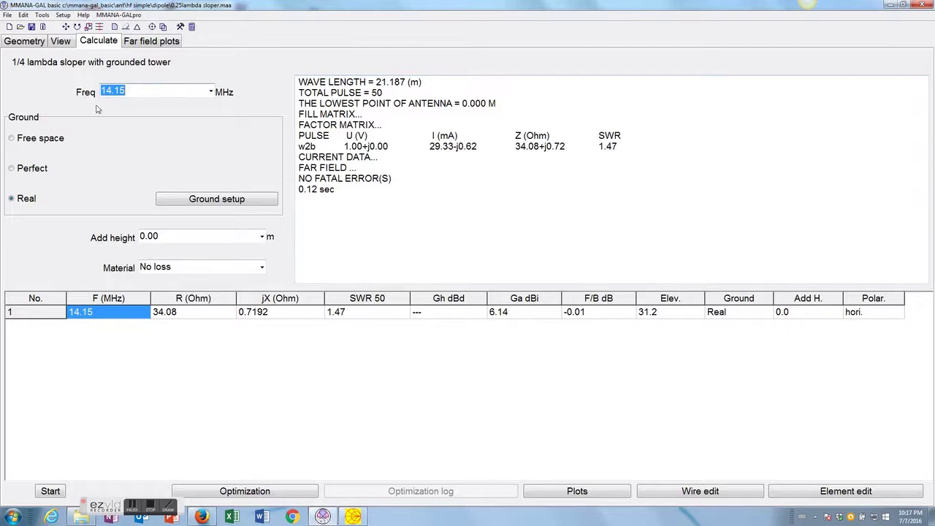
left_click(136, 88)
double_click(109, 88)
left_click(60, 41)
left_click_drag(384, 238, 398, 257)
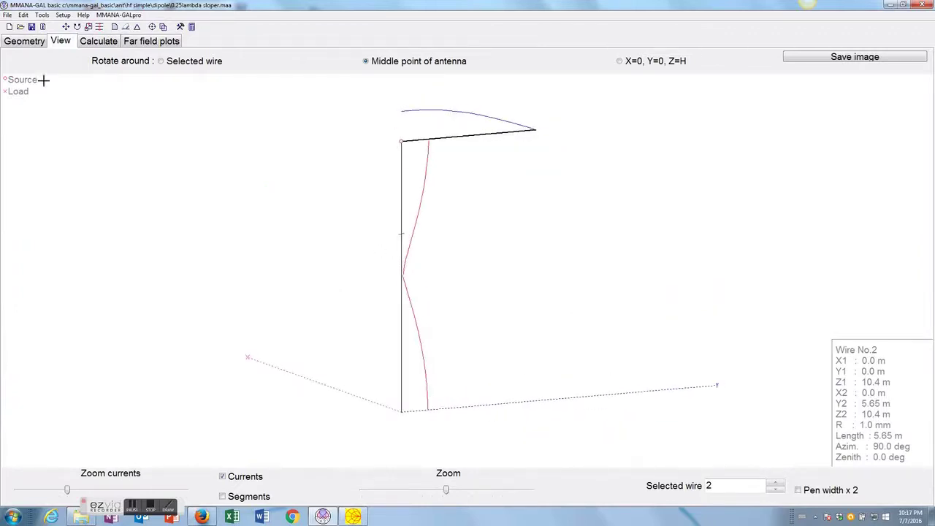
- Set the calculation frequency to 28 MHz and recalculate the antenna over real ground
left_click(89, 44)
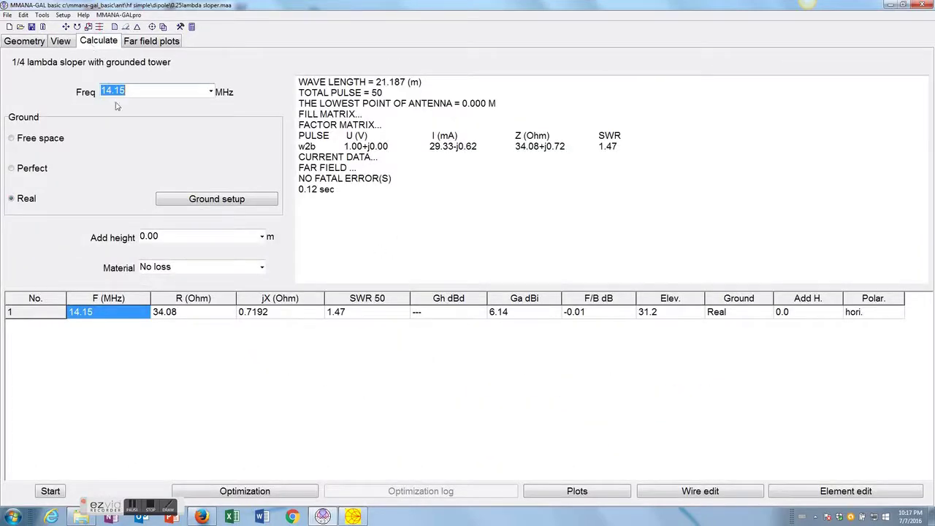
type("28")
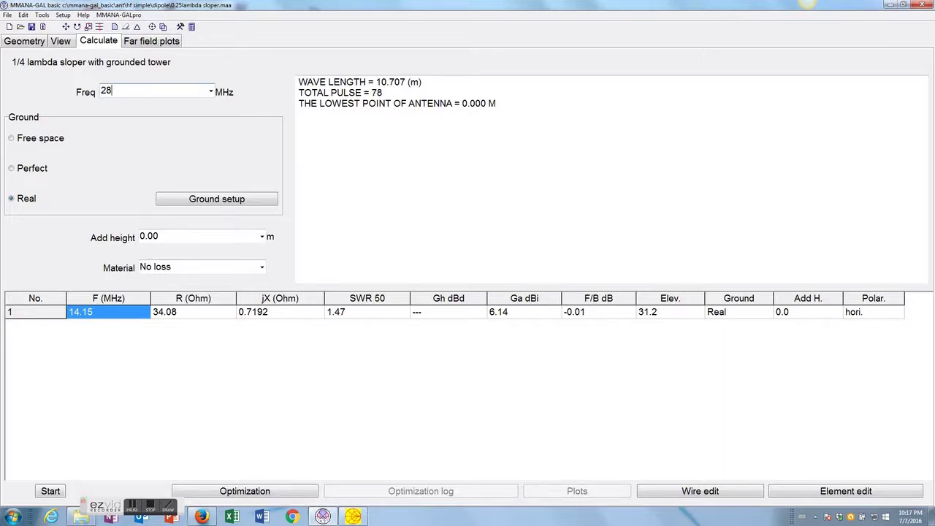
left_click(187, 233)
left_click(129, 90)
left_click(50, 490)
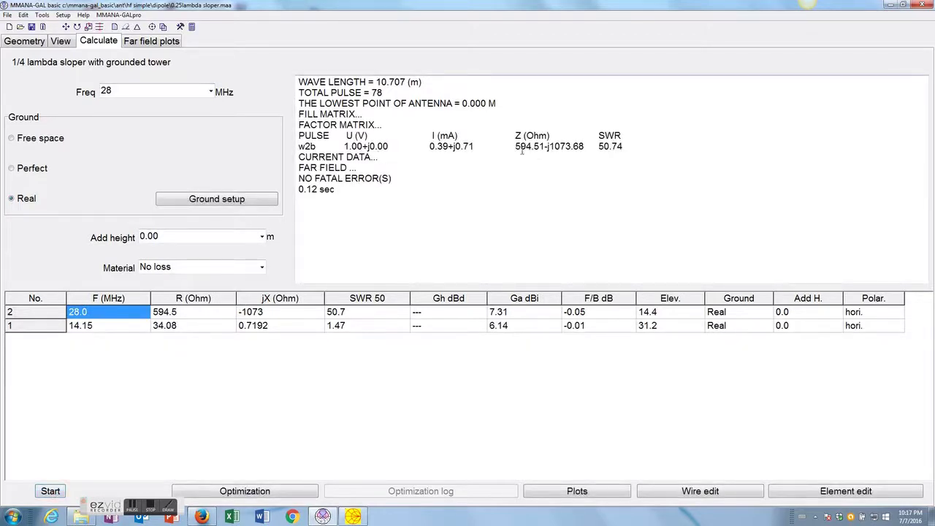
- Examine the resistance and the reactance in the source impedance calculated for 28 MHz
left_click_drag(515, 146, 588, 146)
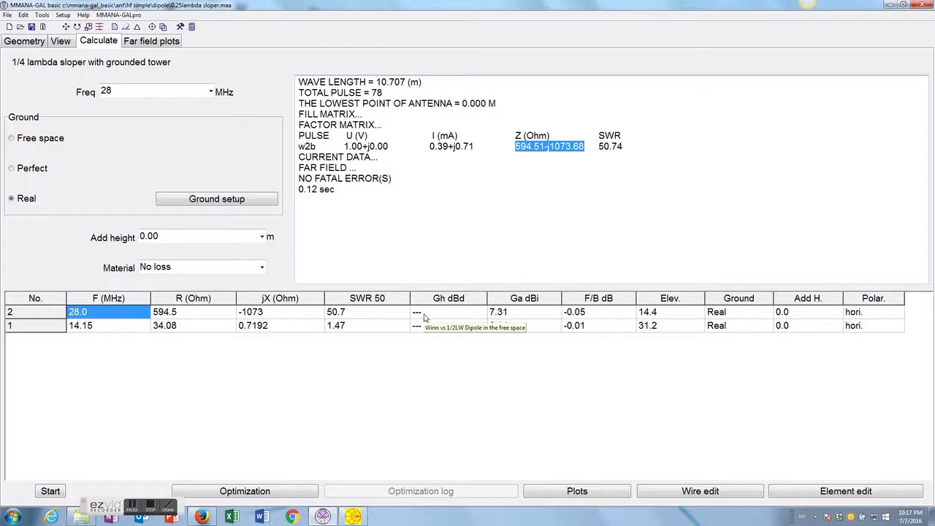
left_click_drag(515, 146, 546, 149)
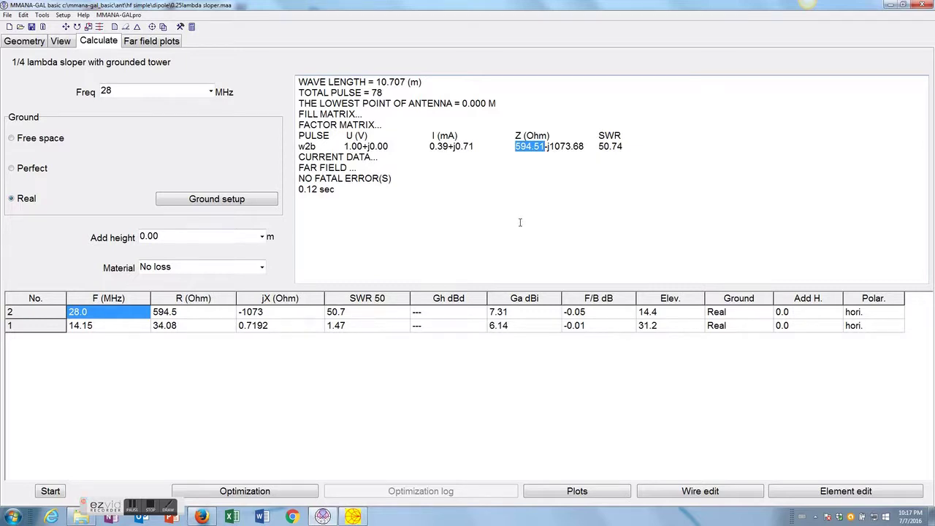
left_click(564, 165)
left_click_drag(549, 149, 586, 146)
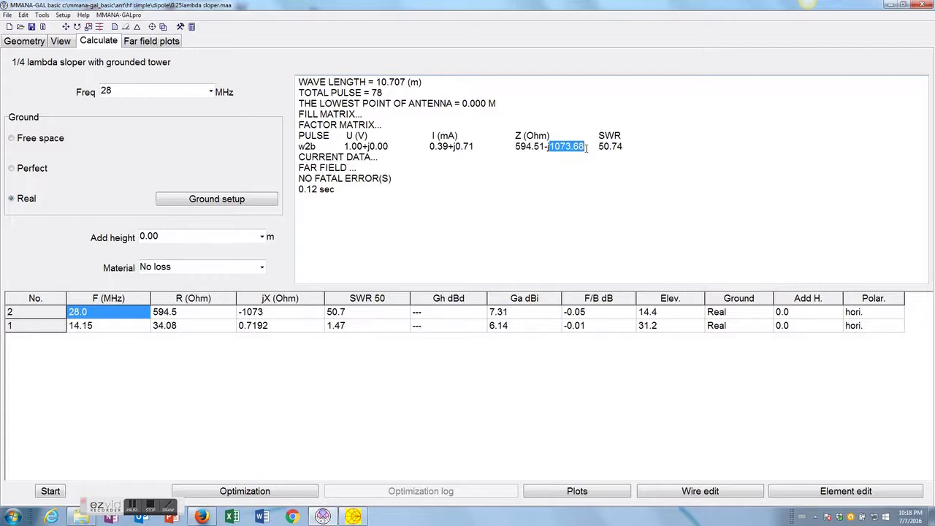
left_click(516, 148)
double_click(527, 149)
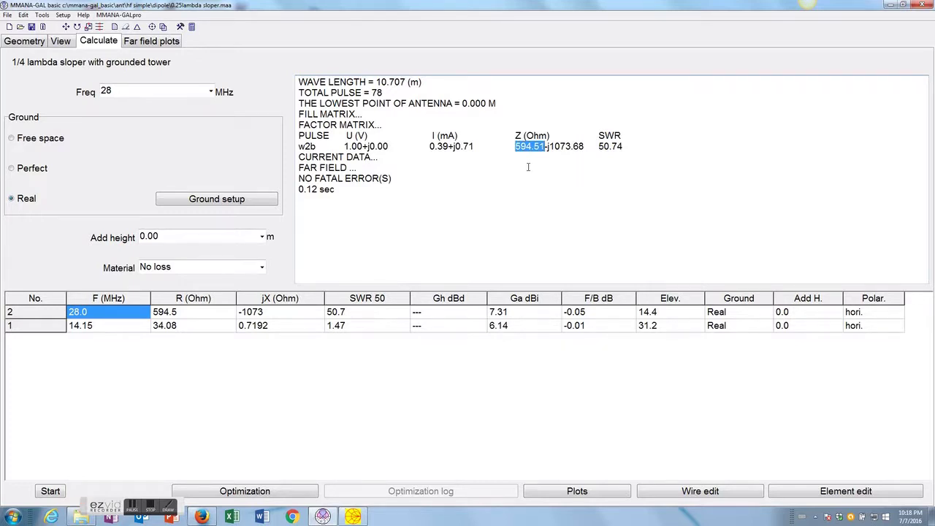
left_click_drag(588, 147, 545, 145)
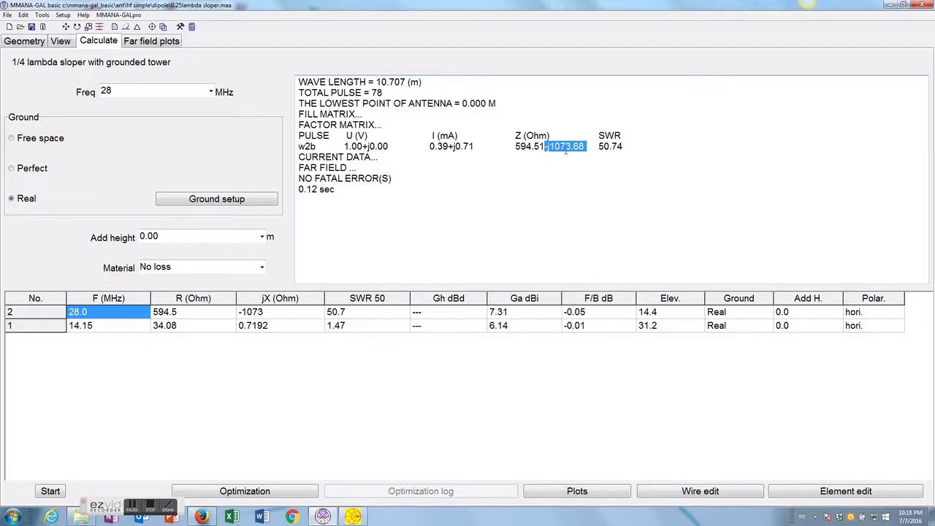
- Open the far-field plots and read the gain and elevation angle on the low and high lobes of the vertical pattern
left_click(141, 45)
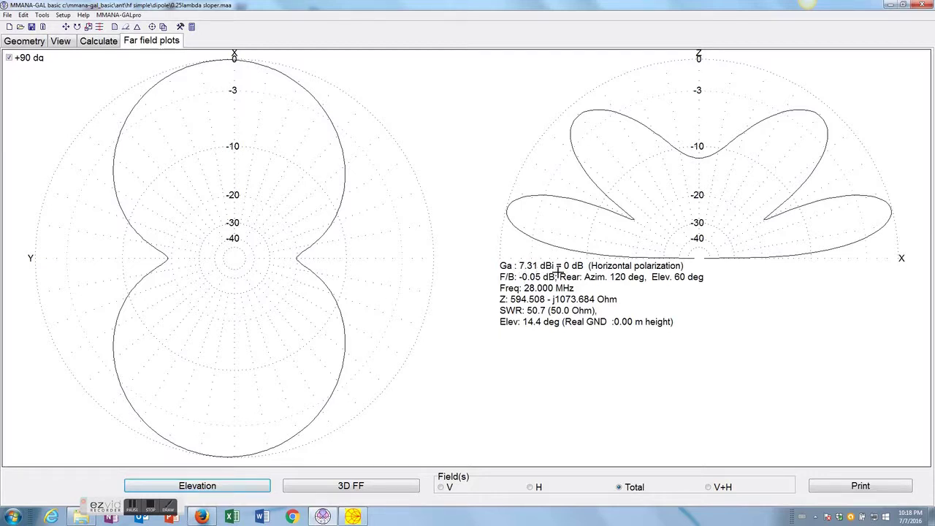
mouse_move(772, 236)
left_mouse_down()
mouse_move(867, 213)
mouse_move(809, 118)
mouse_move(864, 220)
mouse_move(864, 213)
left_mouse_up()
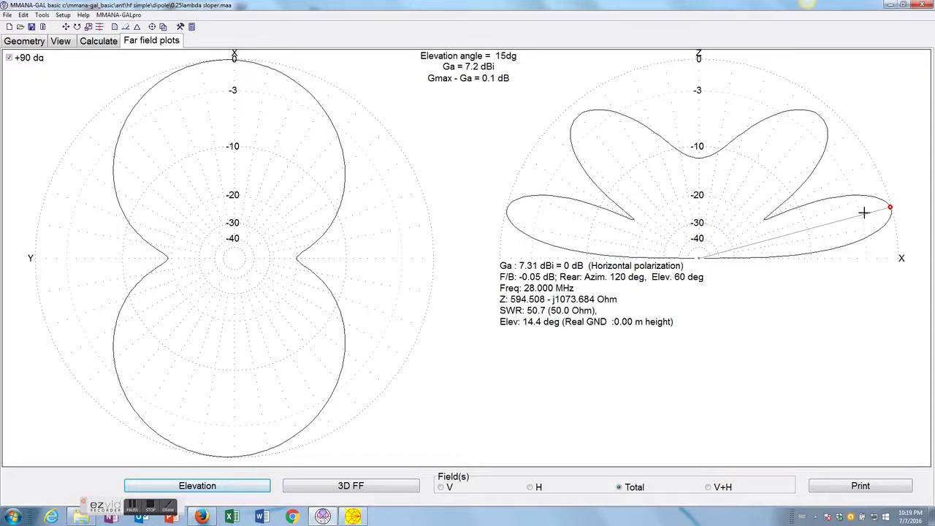
mouse_move(863, 212)
left_mouse_down()
mouse_move(808, 148)
mouse_move(795, 117)
mouse_move(810, 129)
left_mouse_up()
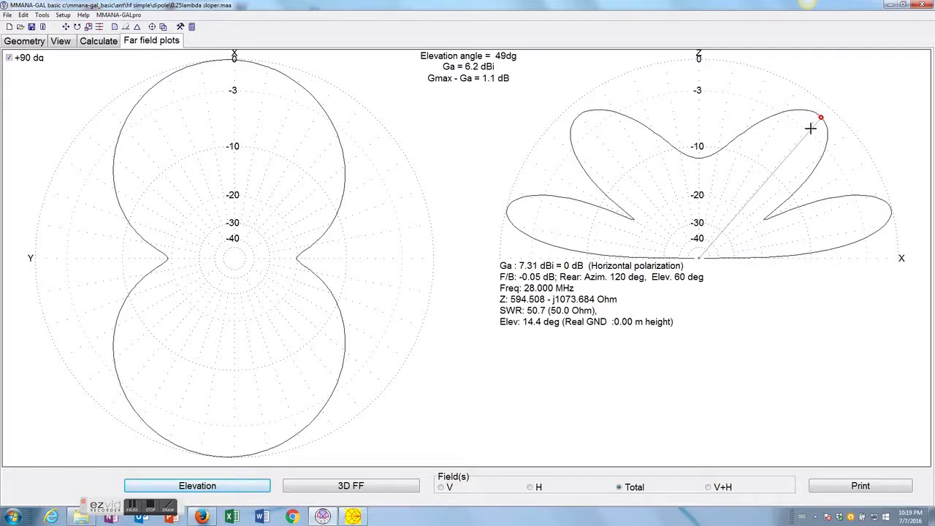
left_click_drag(810, 129, 853, 214)
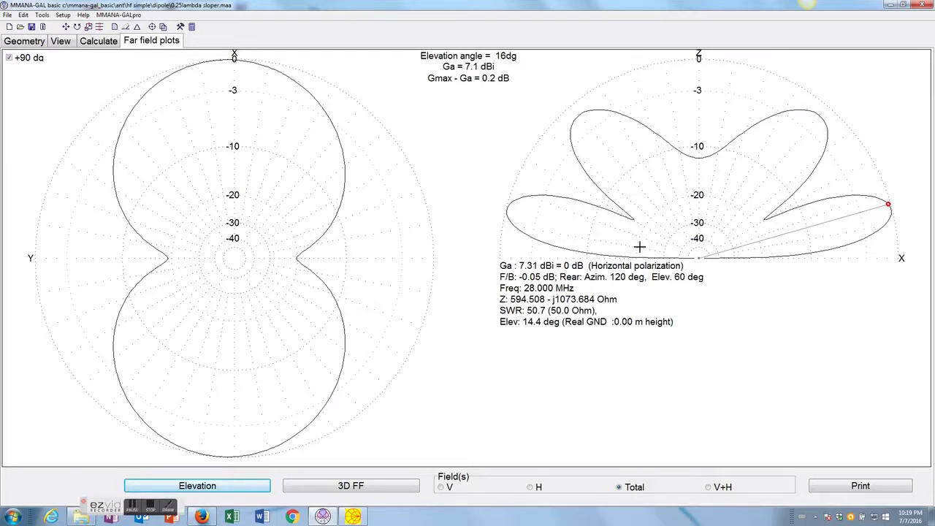
- Open the 3D far-field pattern for 28 MHz and examine its lobes around the antenna from several directions
left_click(333, 485)
left_click_drag(511, 231, 364, 177)
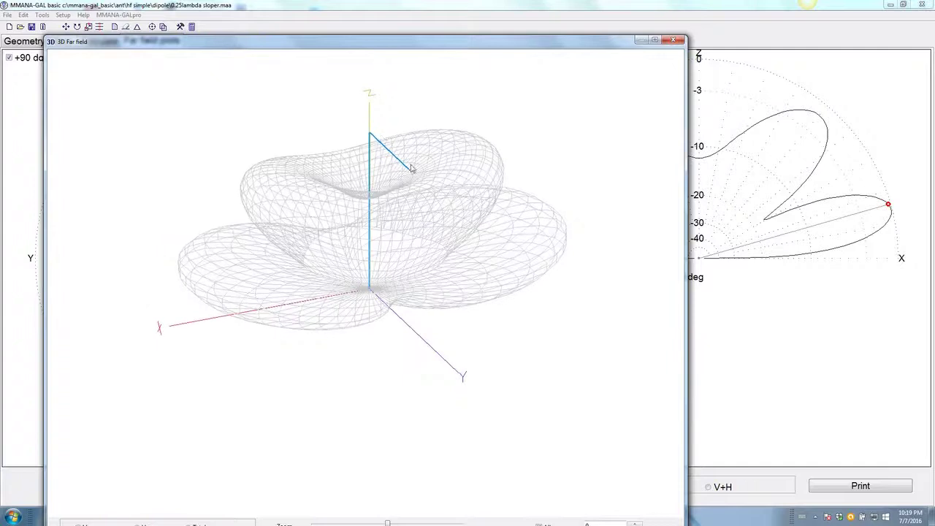
left_click_drag(201, 357, 418, 380)
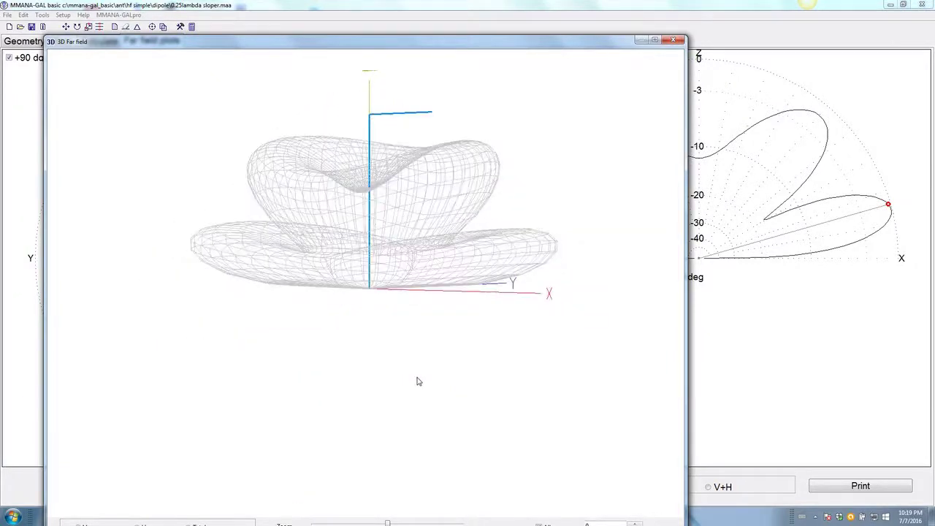
left_click_drag(363, 348, 464, 378)
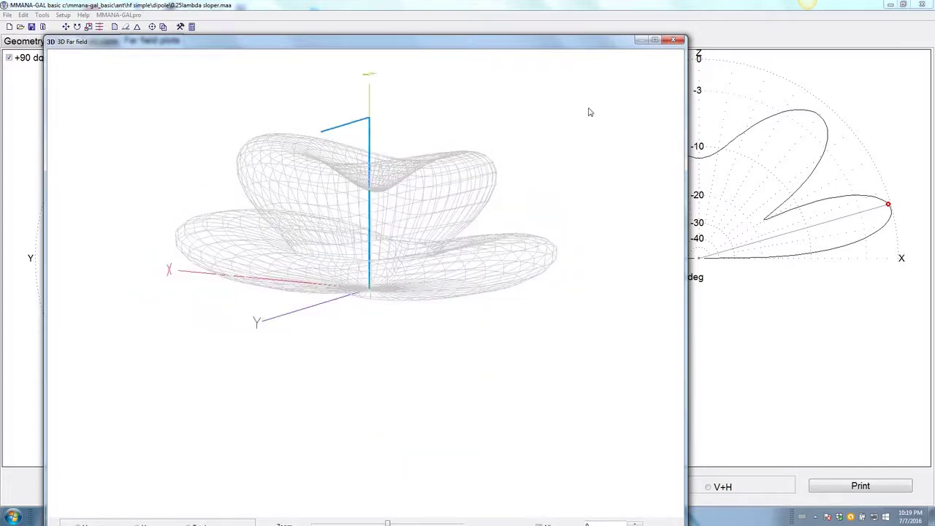
- Close the 3D far-field pattern and return to the 28 MHz calculation results to examine the source impedance
left_click(672, 40)
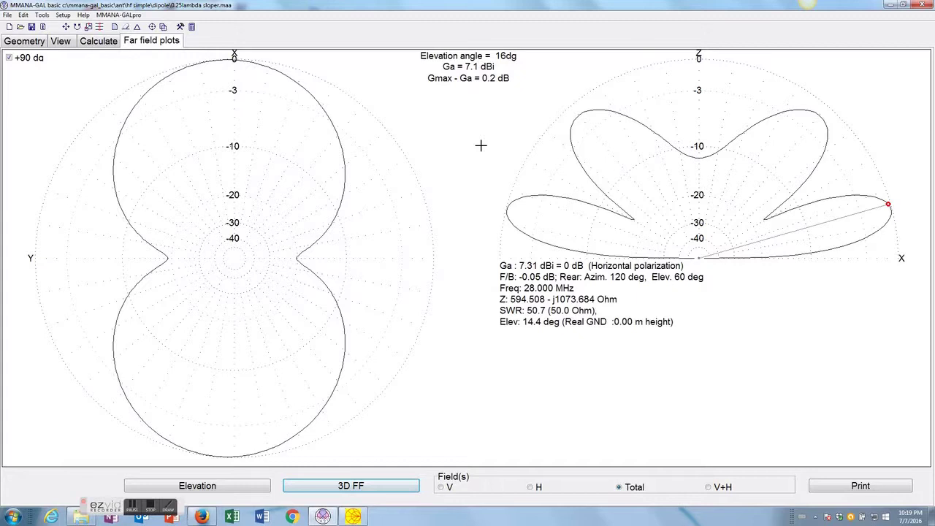
left_click(102, 41)
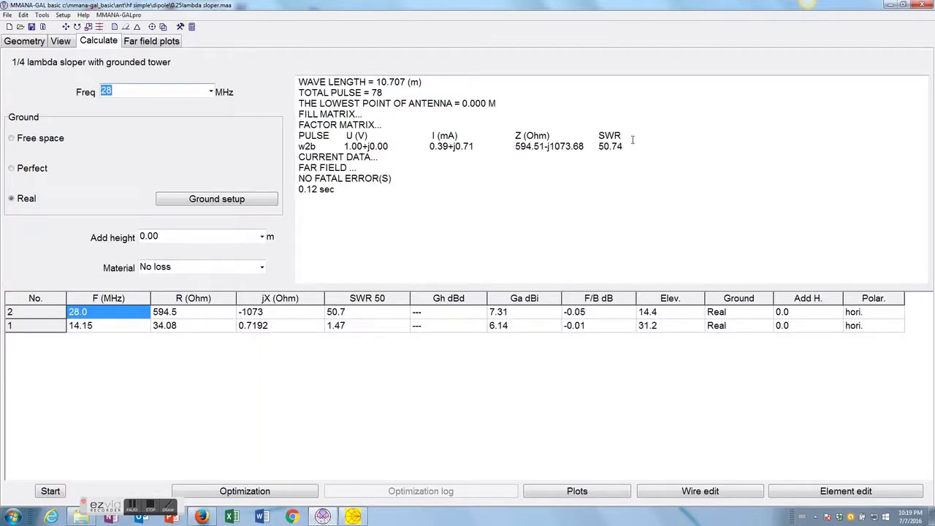
left_click_drag(584, 146, 541, 150)
left_click_drag(518, 151, 512, 151)
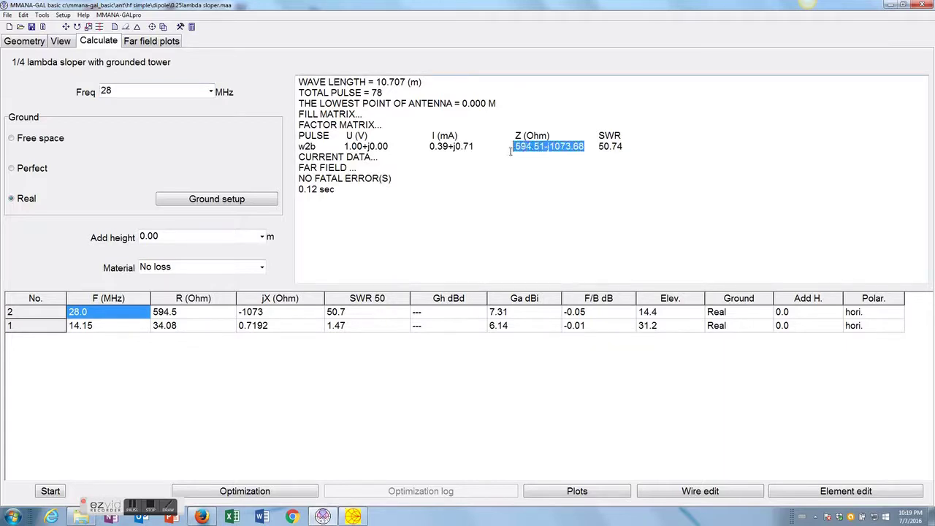
- Examine the resistance, reactance and SWR calculated for 28 MHz as the load values for the Smith chart
left_click(352, 517)
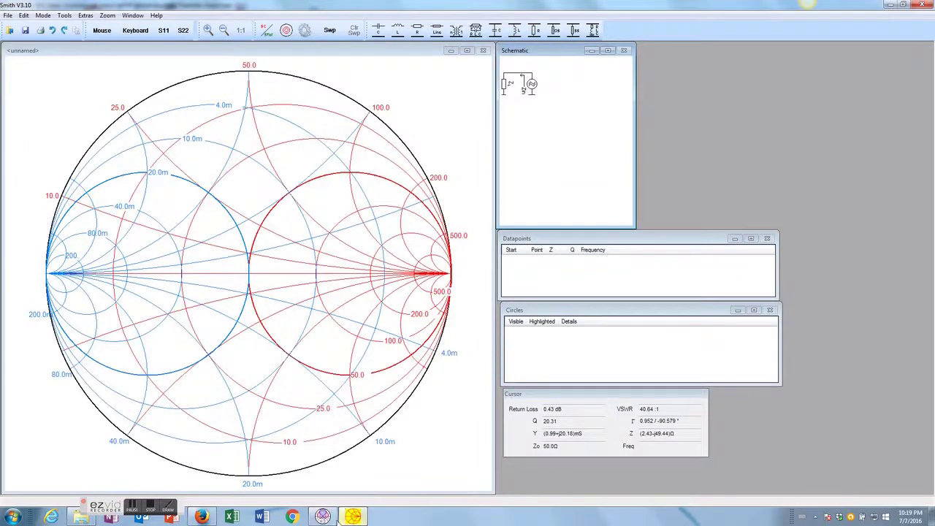
left_click(322, 517)
left_click(564, 170)
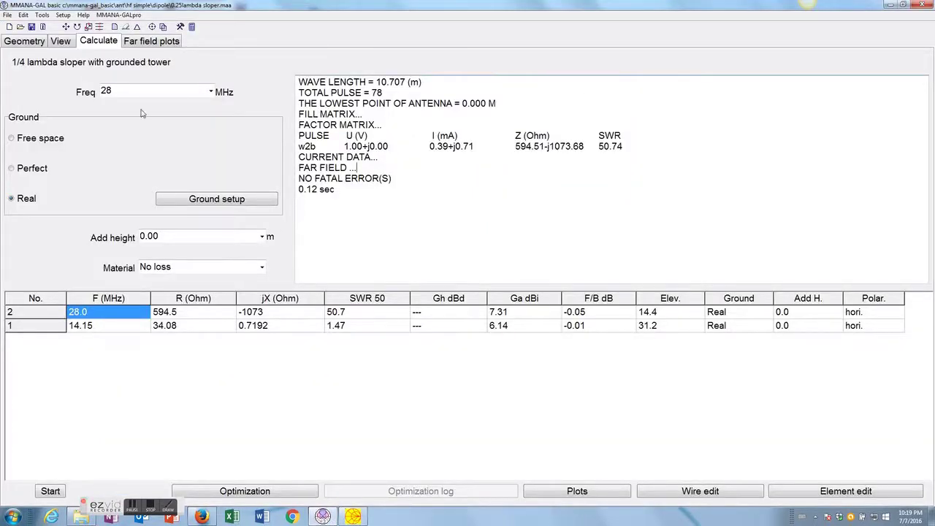
left_click_drag(512, 149, 534, 148)
left_click_drag(639, 149, 598, 148)
left_click_drag(513, 148, 549, 147)
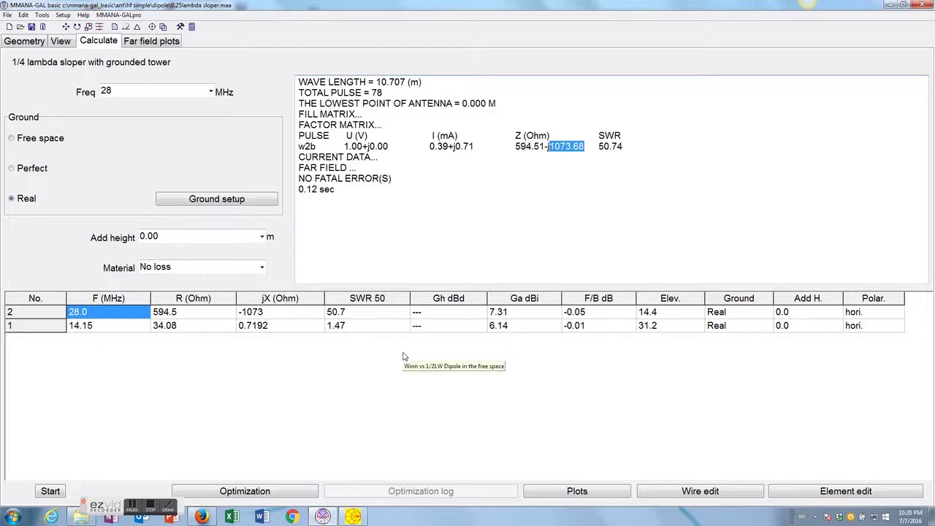
left_click_drag(588, 146, 544, 147)
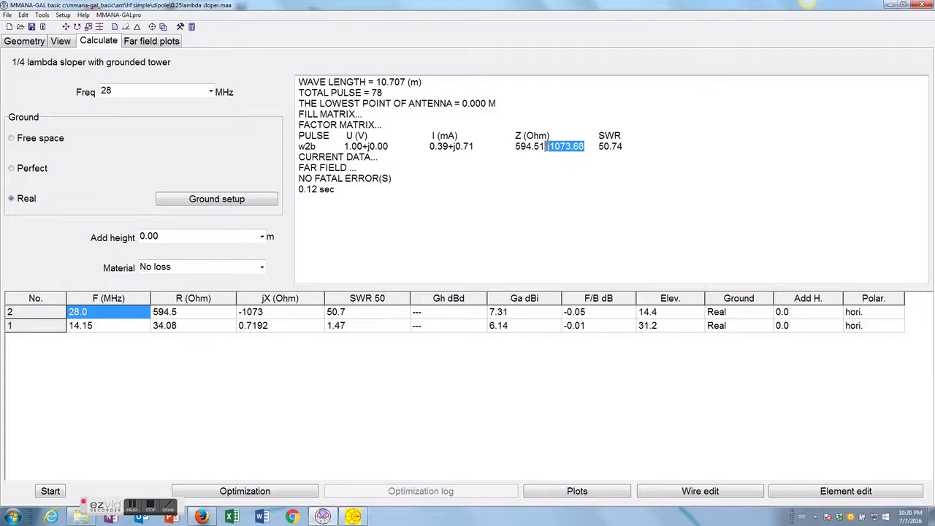
- Switch to Smith and shrink its window so that the calculated impedance in MMANA-GAL stays readable above it
left_click(354, 517)
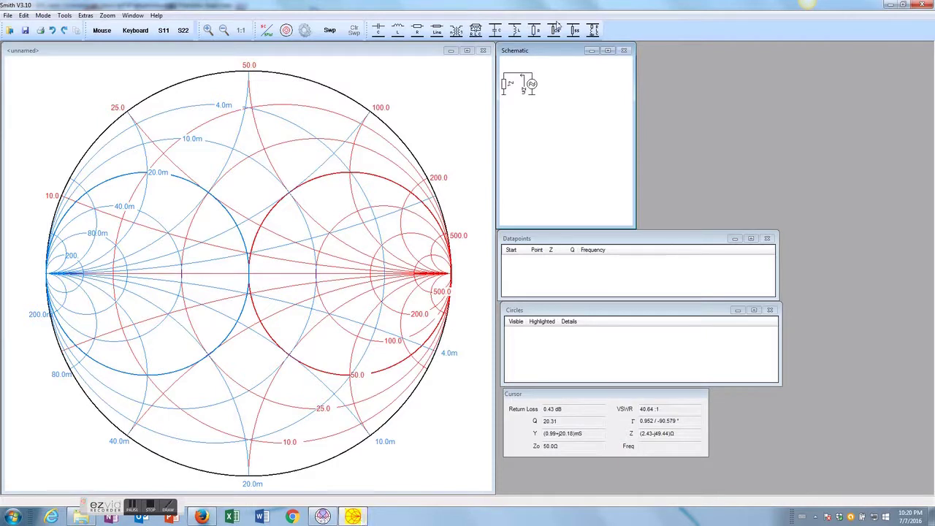
left_click_drag(556, 5, 483, 181)
left_click_drag(471, 234, 472, 396)
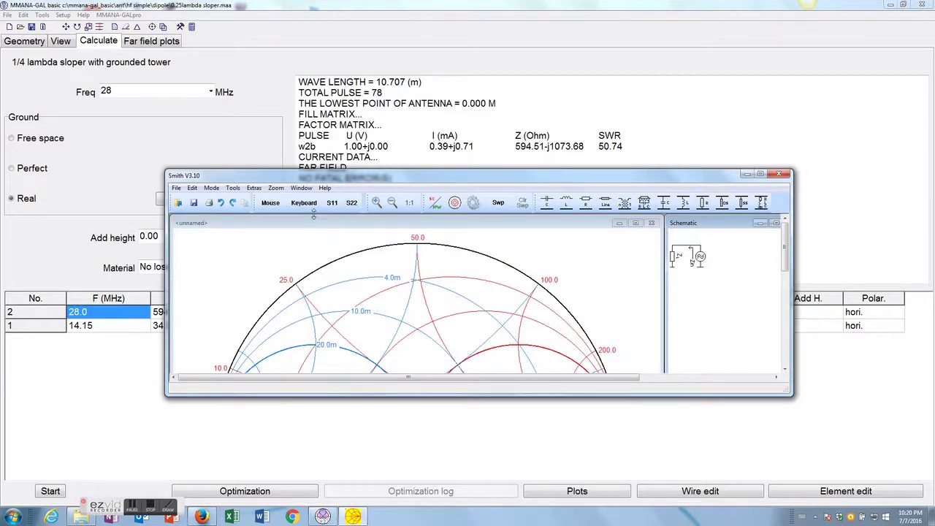
- Enter a load data point with impedance 594.51 - j1073.68 Ω at 28 MHz, and maximize the Smith window
left_click(304, 203)
left_click_drag(145, 76, 575, 164)
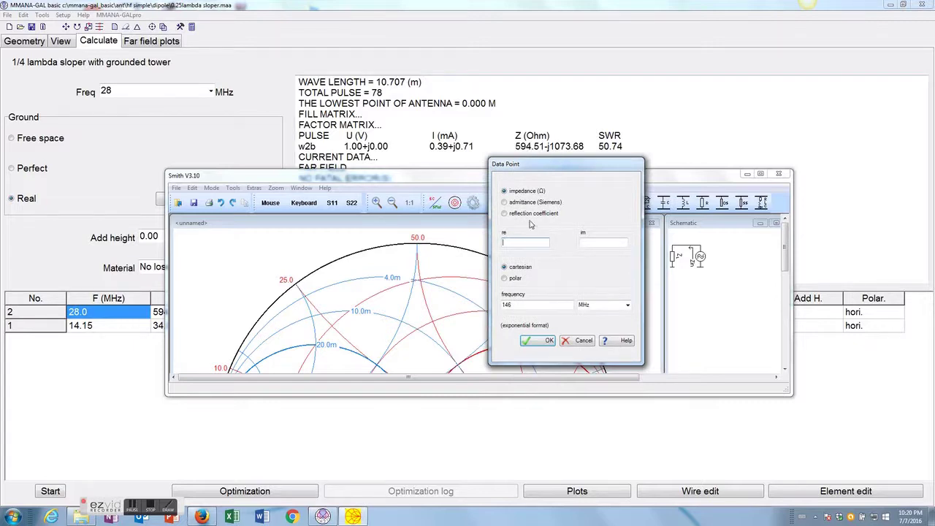
type("594.51")
left_click(600, 241)
type("-1073.68")
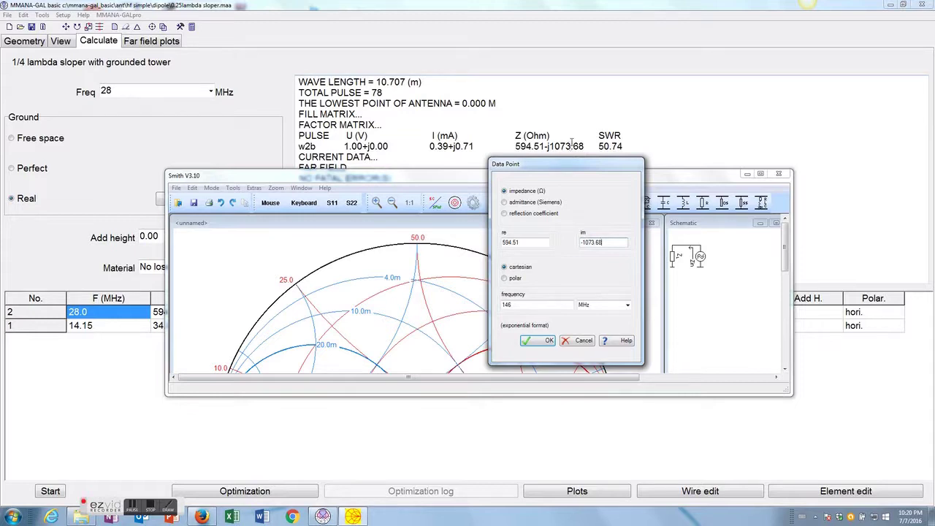
left_click(531, 306)
double_click(531, 305)
type("28")
left_click(531, 347)
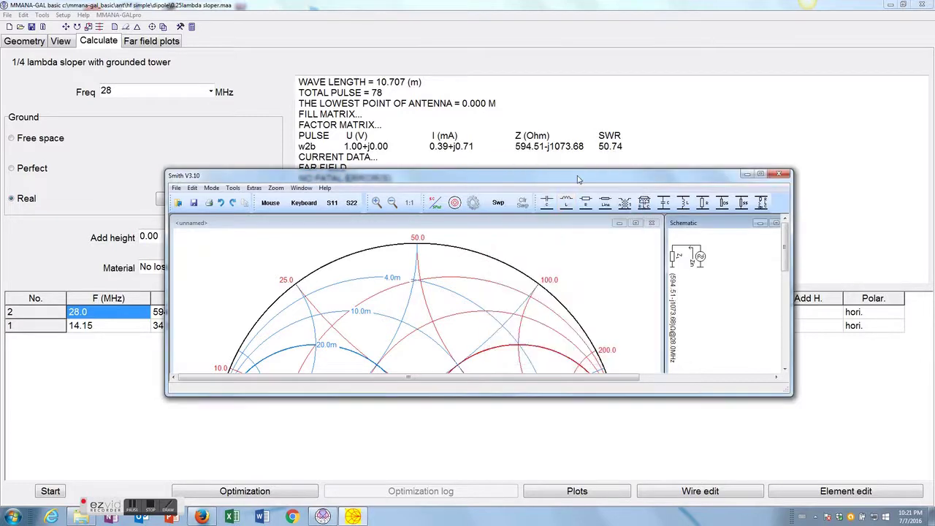
double_click(577, 179)
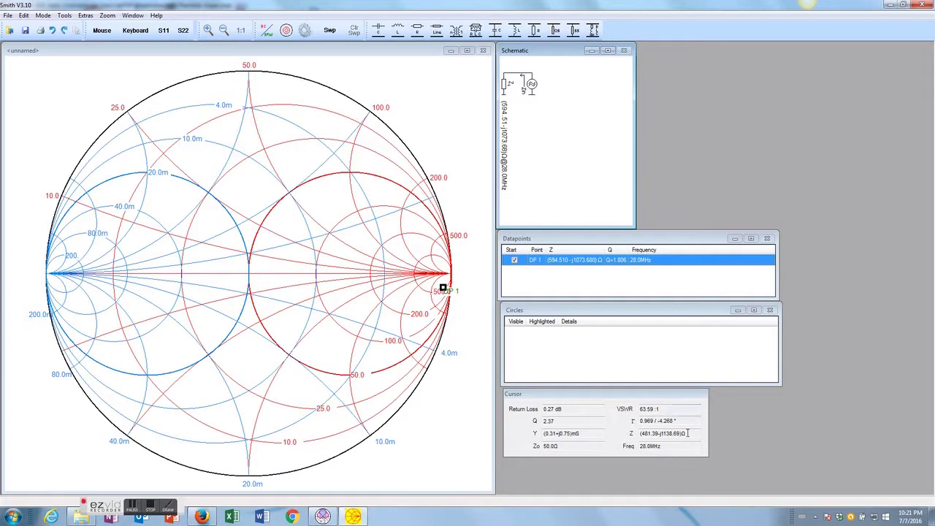
- Compare the load data point with the calculated impedance, and examine the cursor's VSWR and impedance read-outs on the chart
left_click_drag(687, 433, 637, 437)
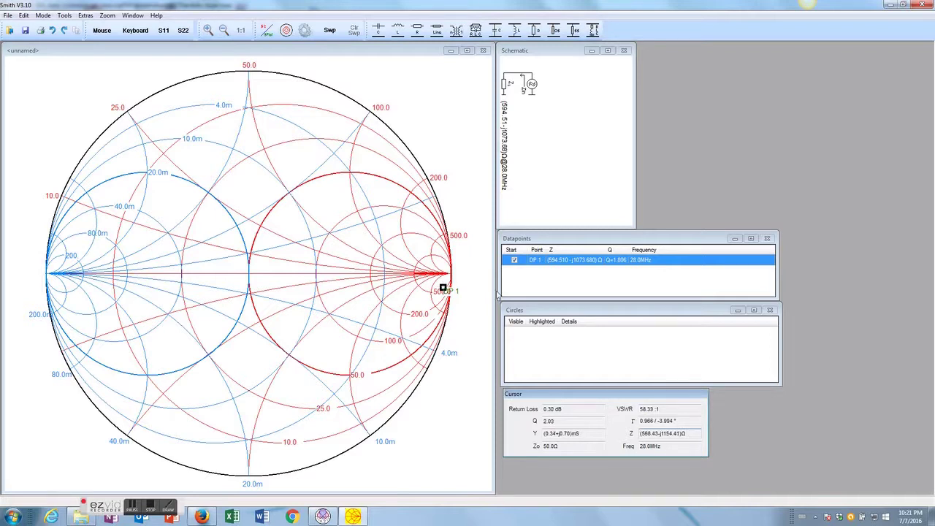
left_click(556, 264)
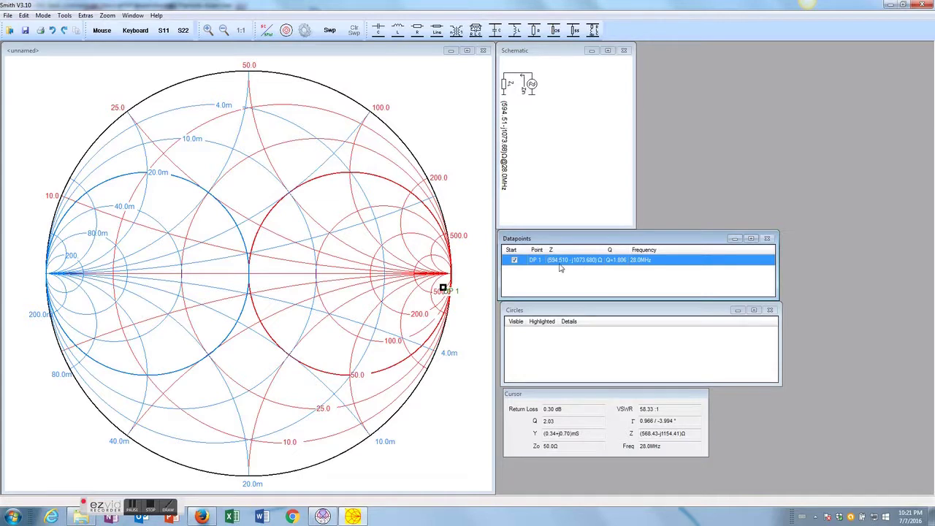
left_click_drag(460, 9, 438, 160)
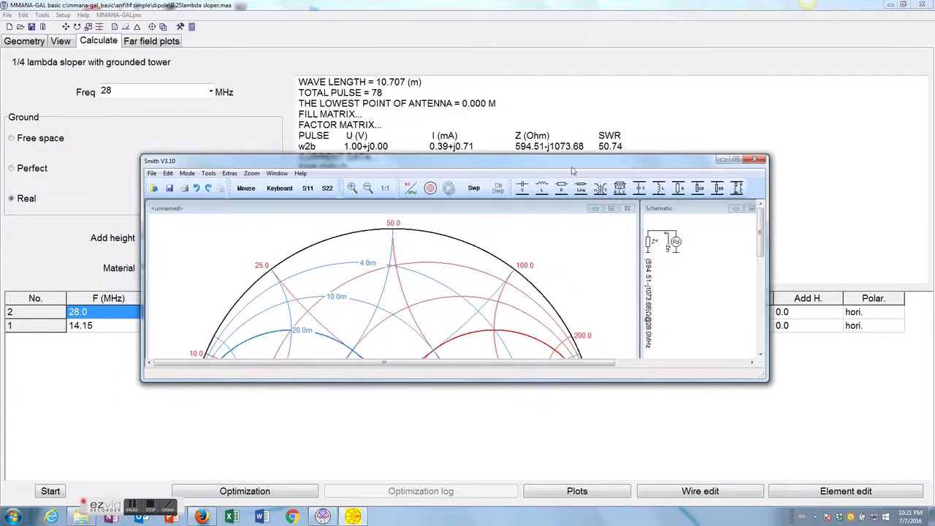
left_click(736, 159)
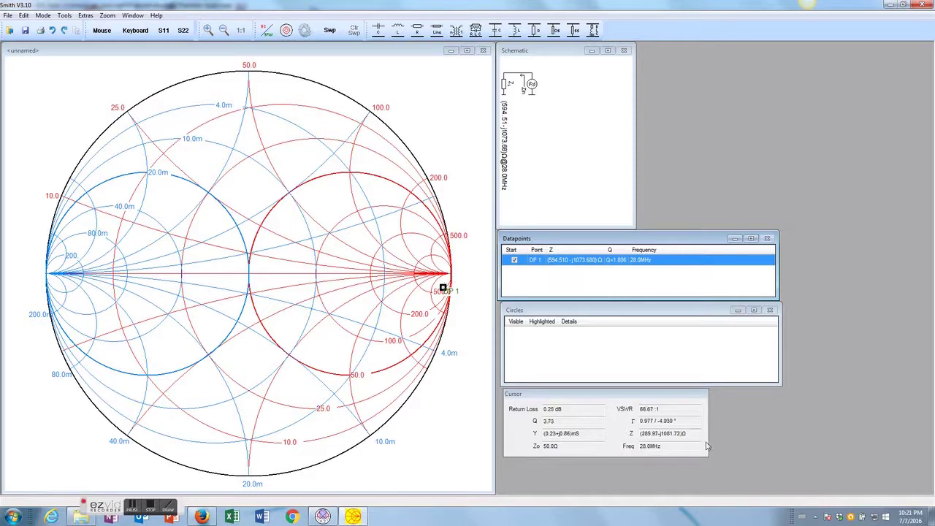
left_click(666, 413)
left_click(665, 413)
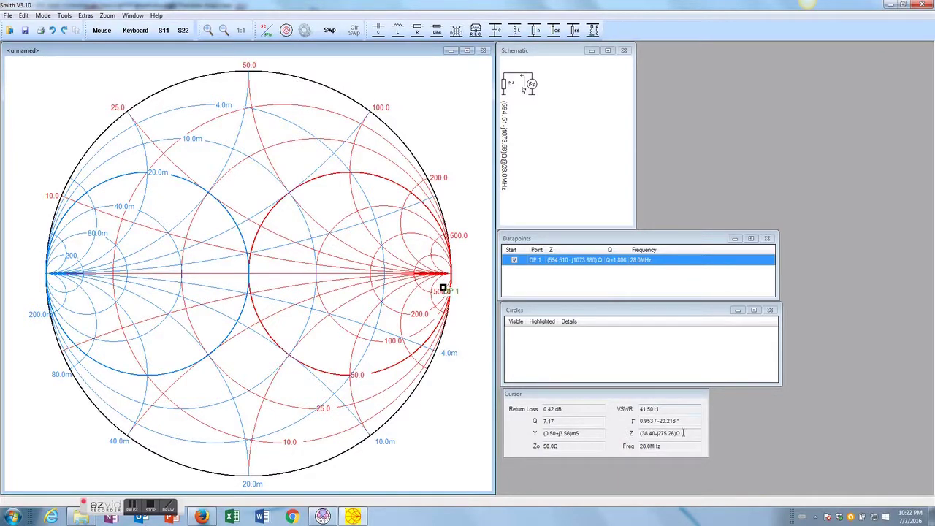
left_click_drag(682, 434, 640, 433)
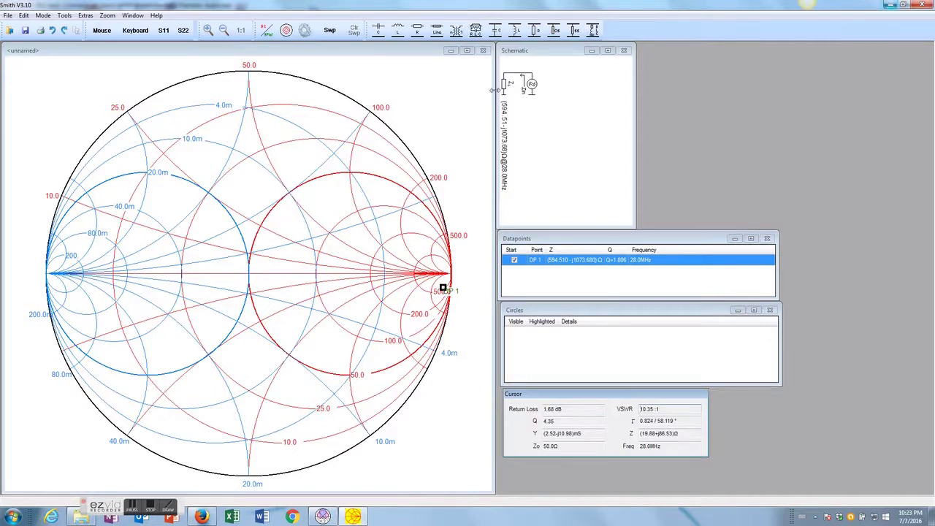
- Add a series capacitor next to the load and set its capacitance to 250 pF
left_click(379, 30)
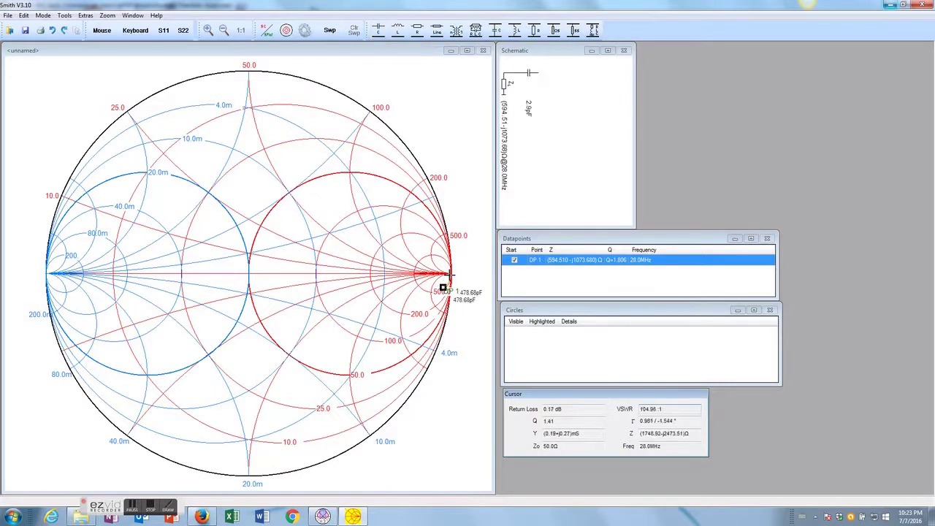
left_click(451, 275)
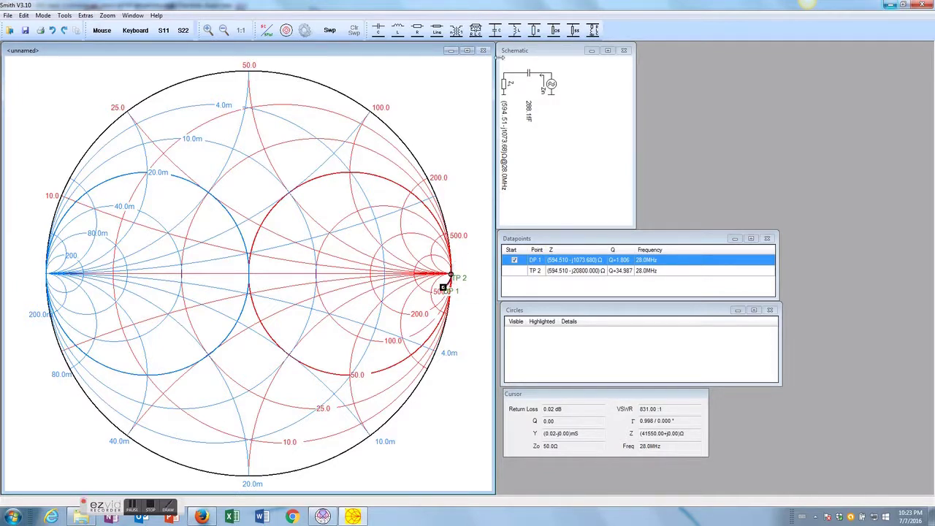
double_click(528, 111)
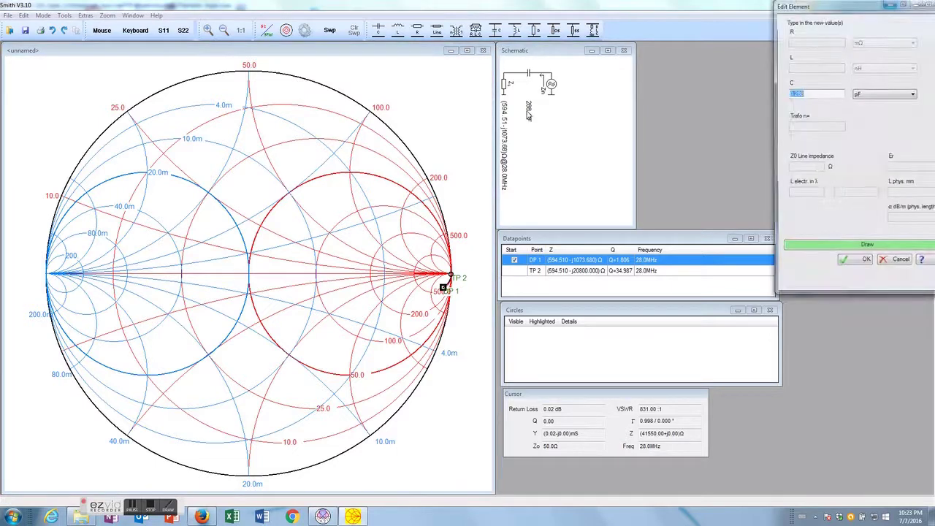
left_click_drag(871, 12, 814, 46)
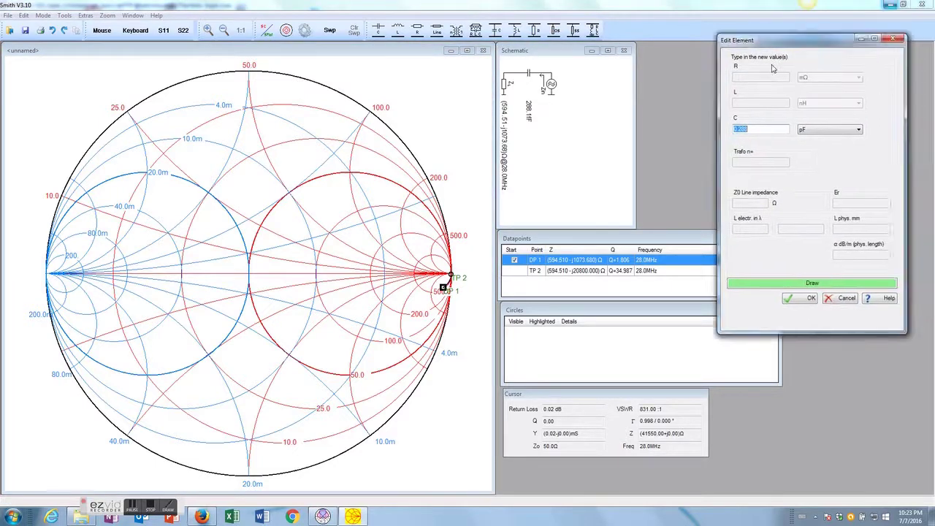
left_click_drag(773, 68, 640, 208)
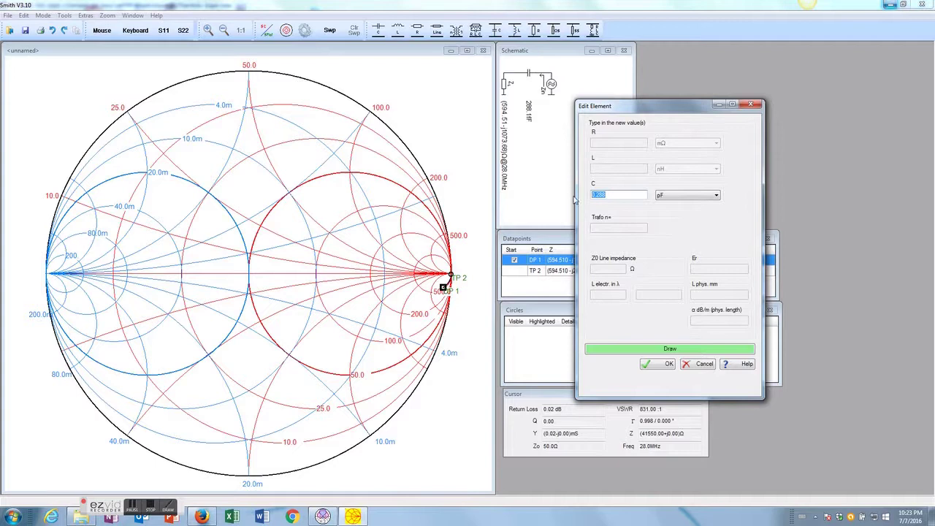
type("250")
left_click(647, 350)
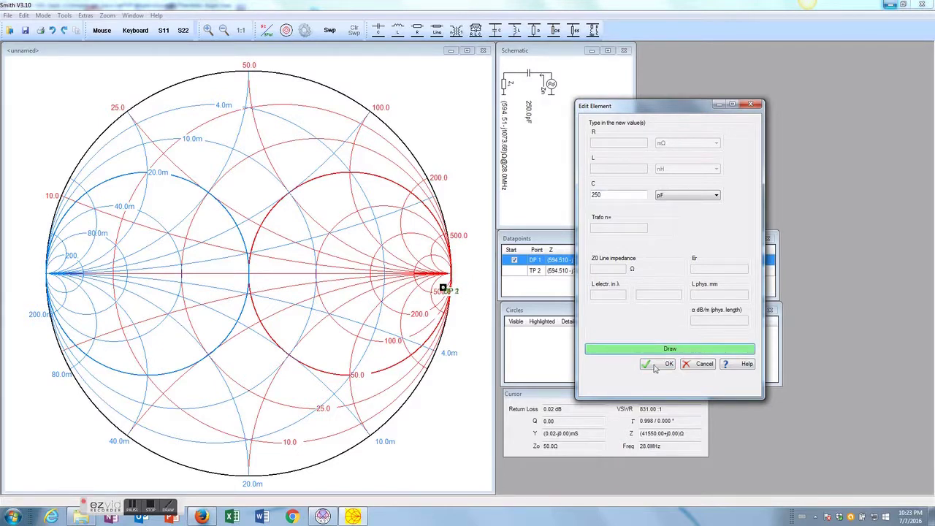
left_click(656, 368)
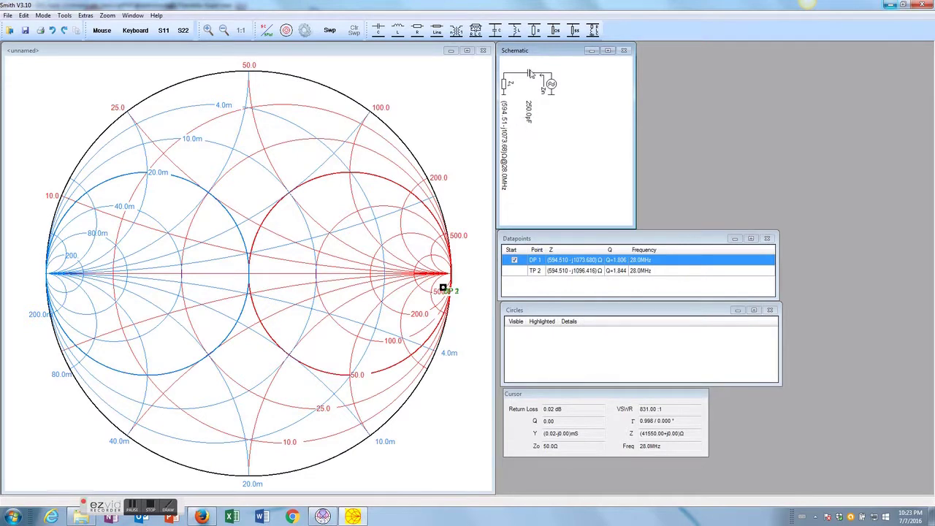
- Reopen the series capacitor's element settings to review its capacitance, and close them
double_click(531, 74)
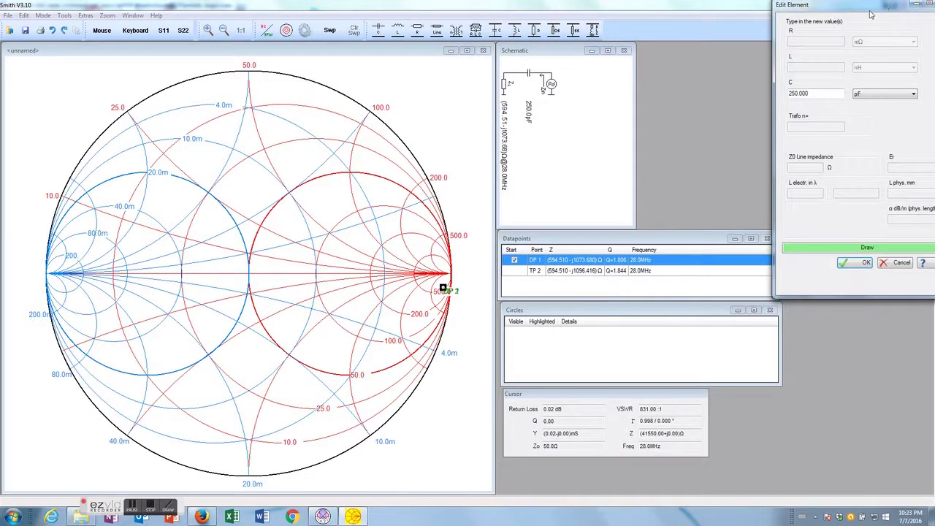
left_click_drag(870, 8, 675, 107)
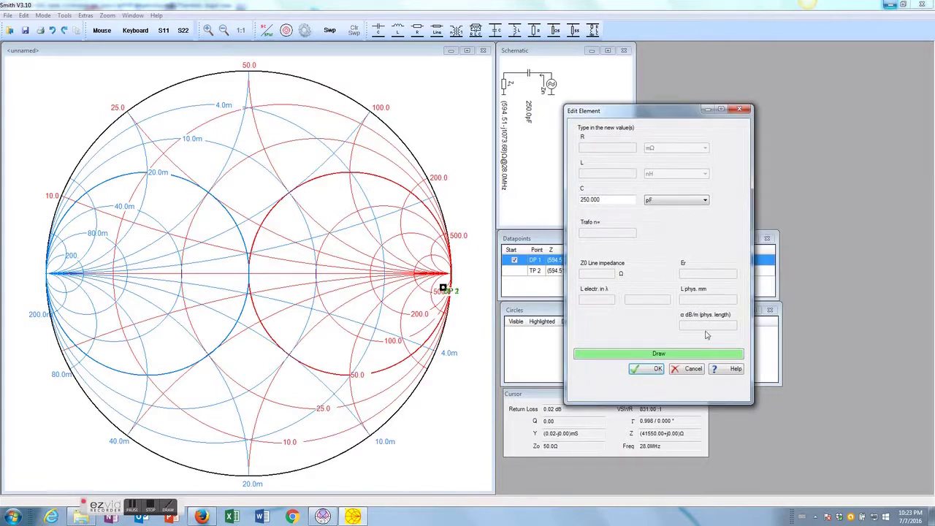
left_click_drag(609, 202, 569, 198)
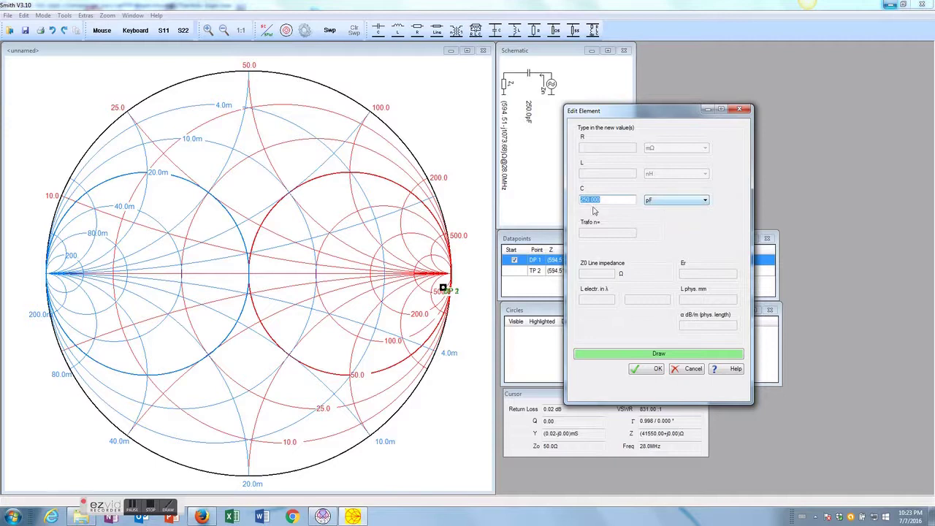
left_click(655, 368)
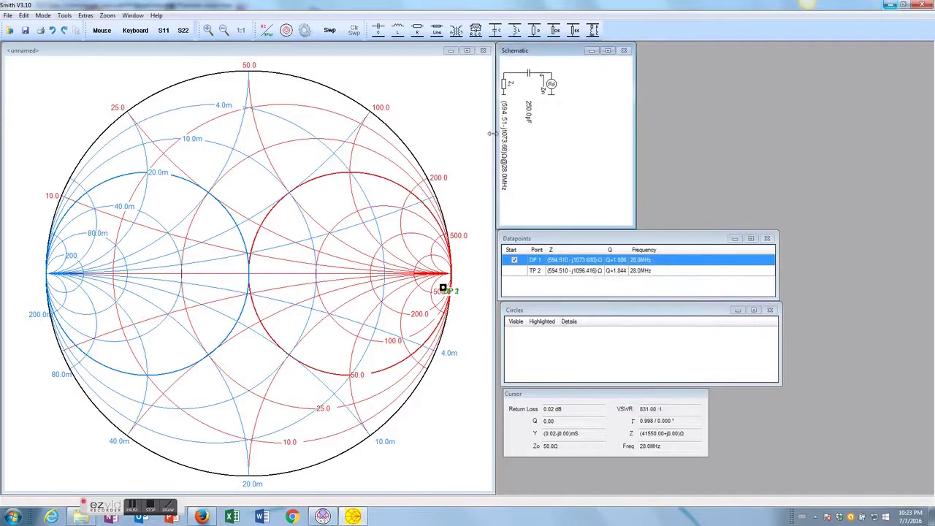
- Add a shunt inductor of about 1.6 µH and a second series capacitor of about 16.5 pF, ending near the chart's centre
left_click(515, 30)
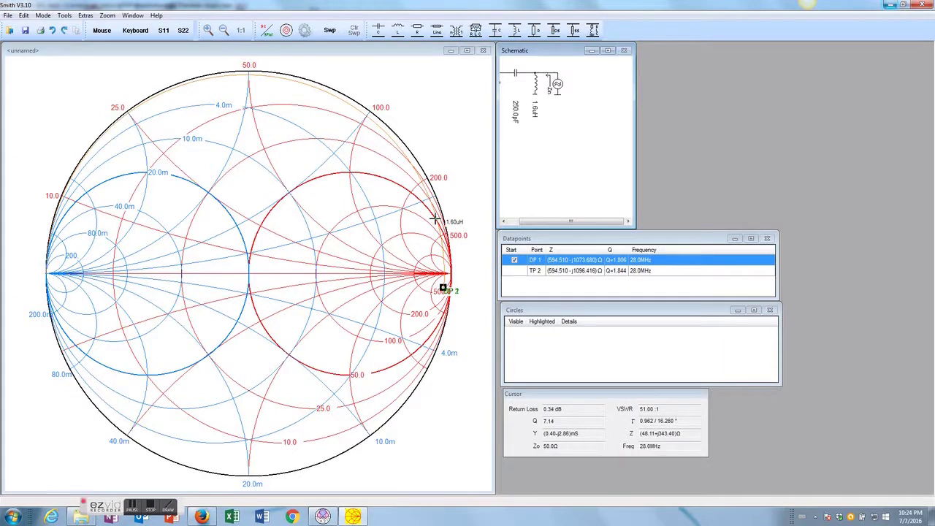
left_click(435, 219)
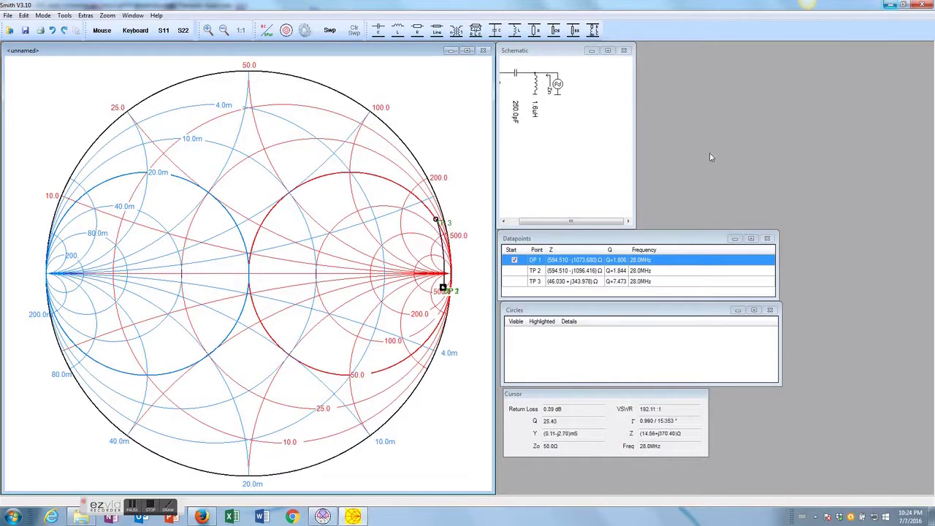
left_click(380, 32)
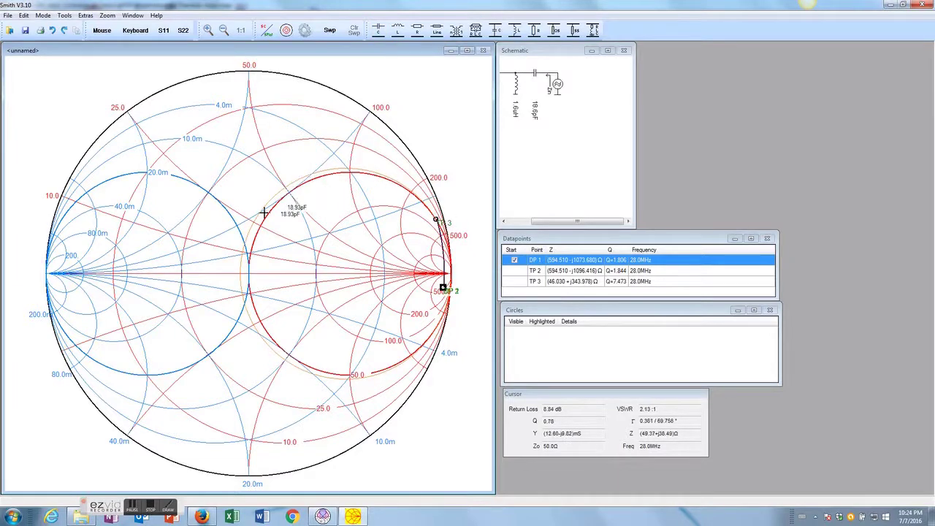
left_click(240, 273)
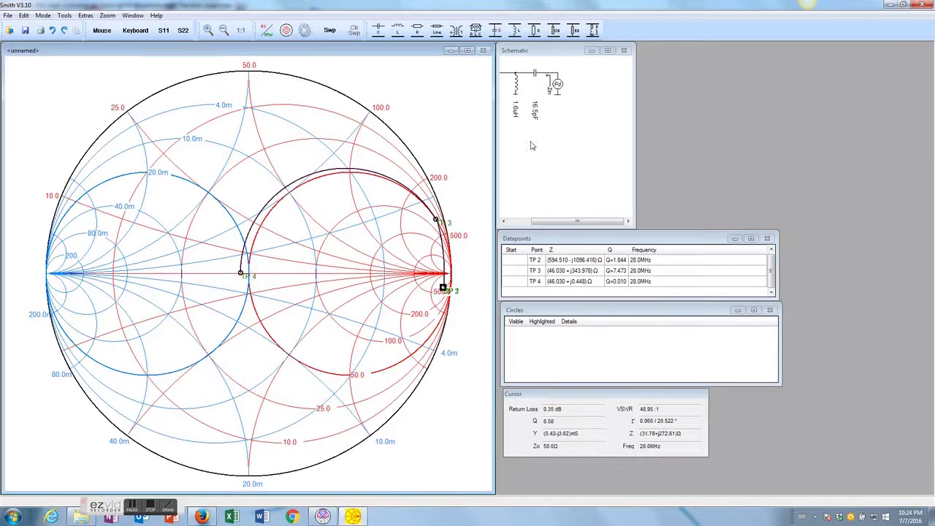
left_click_drag(576, 221, 552, 221)
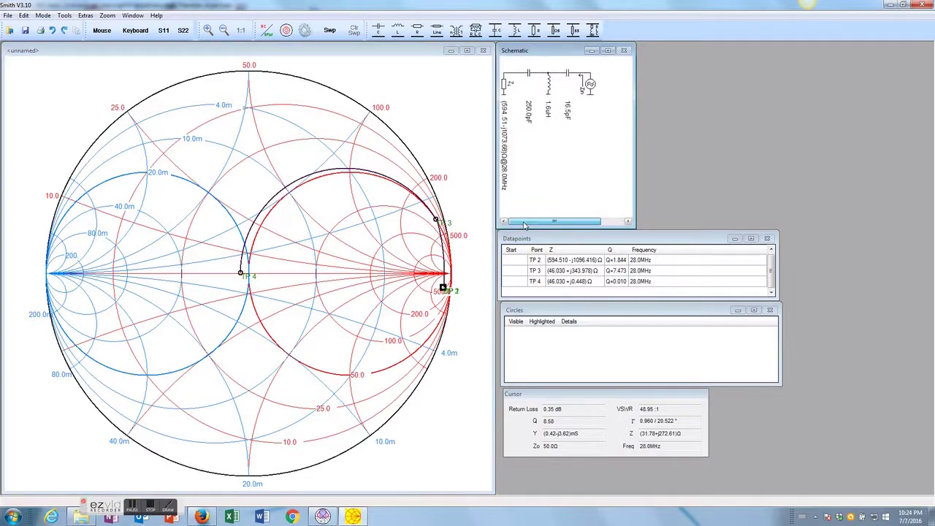
- Try 240 pF and 280 pF for the series capacitor next to the load, redrawing the match for each value
double_click(530, 76)
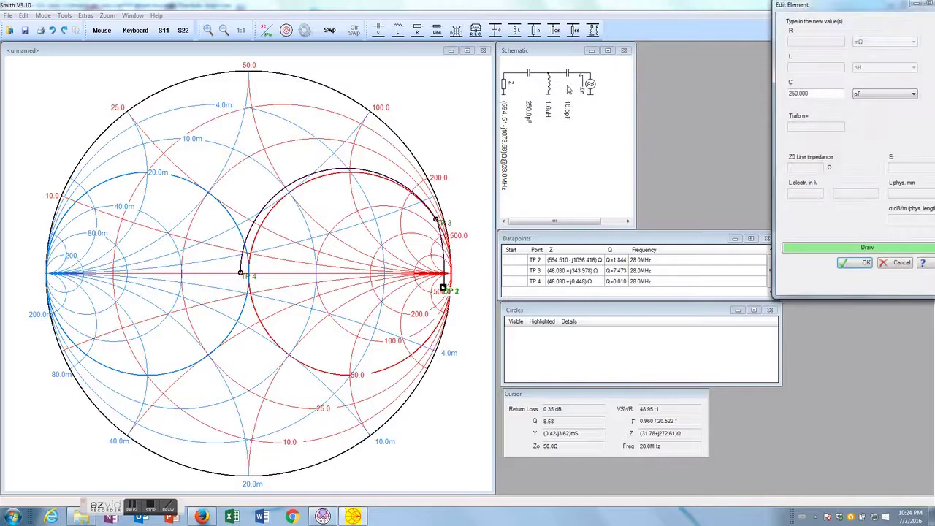
left_click_drag(815, 96, 787, 95)
type("240")
left_click(812, 249)
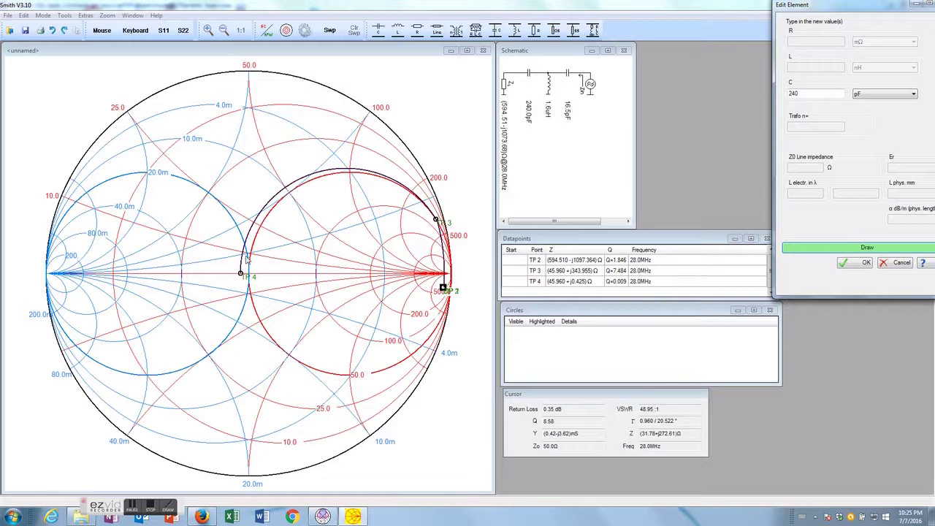
left_click_drag(803, 96, 756, 86)
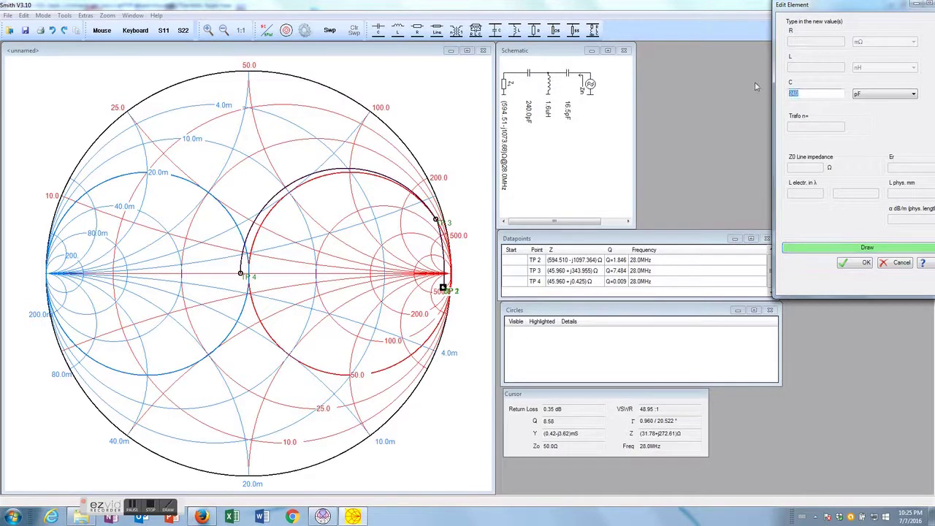
type("28")
left_click(801, 248)
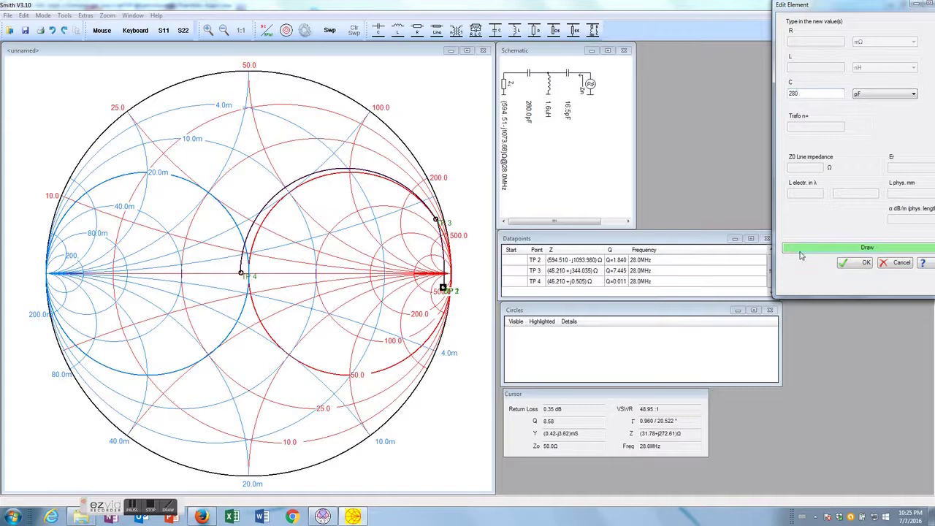
- Try 300 pF and 500 pF for the load-side series capacitor, redrawing the match for each value
left_click(825, 92)
key("BackSpace")
key("BackSpace")
key("BackSpace")
type("30")
left_click(839, 249)
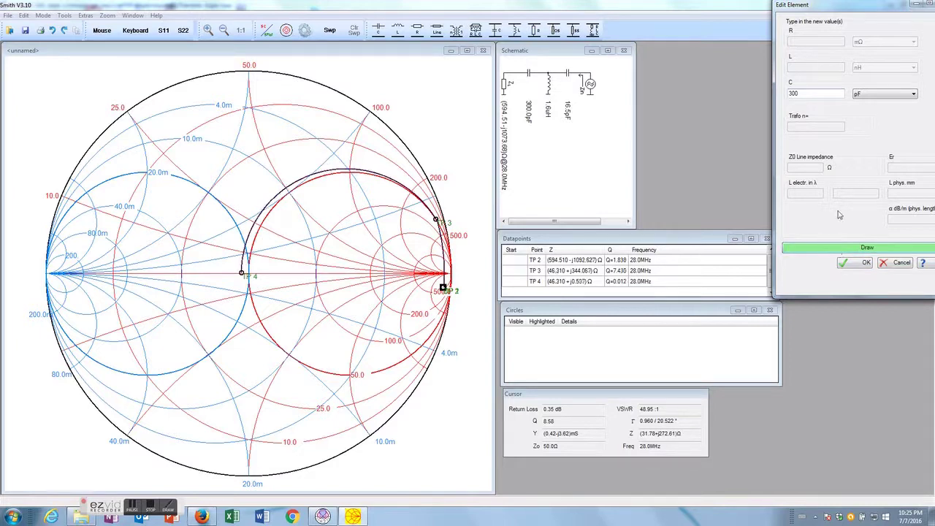
left_click_drag(812, 93, 748, 88)
type("500")
left_click(804, 249)
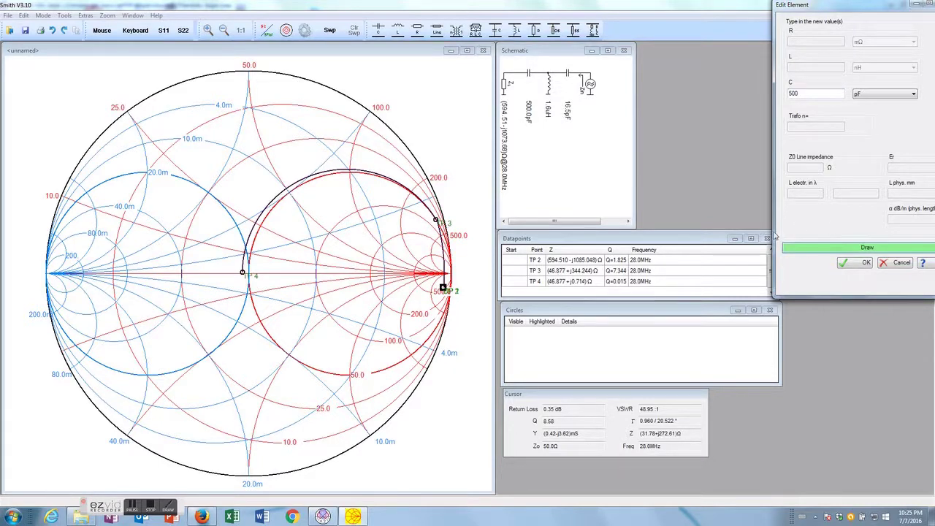
- Set the load-side series capacitor to 600 pF, redraw the match and accept the value
left_click_drag(809, 93, 731, 97)
type("6")
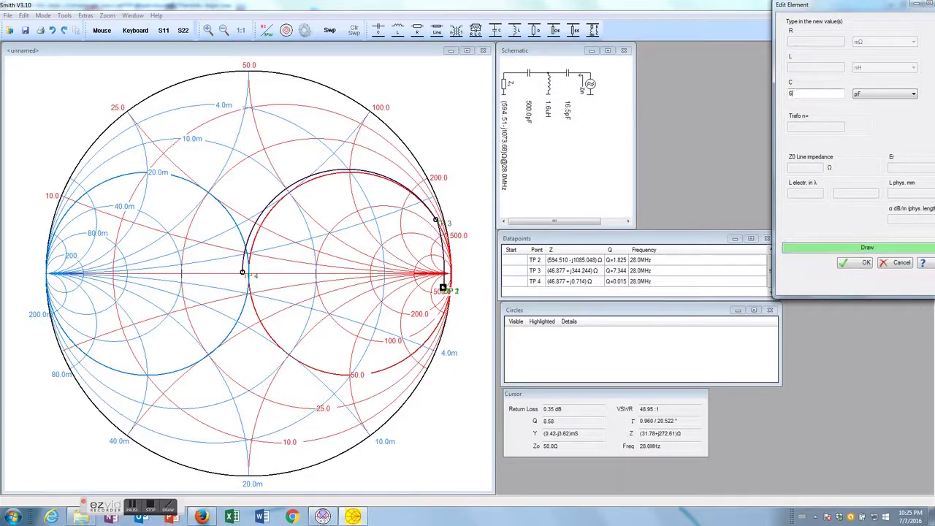
type("00")
left_click(802, 250)
left_click(849, 263)
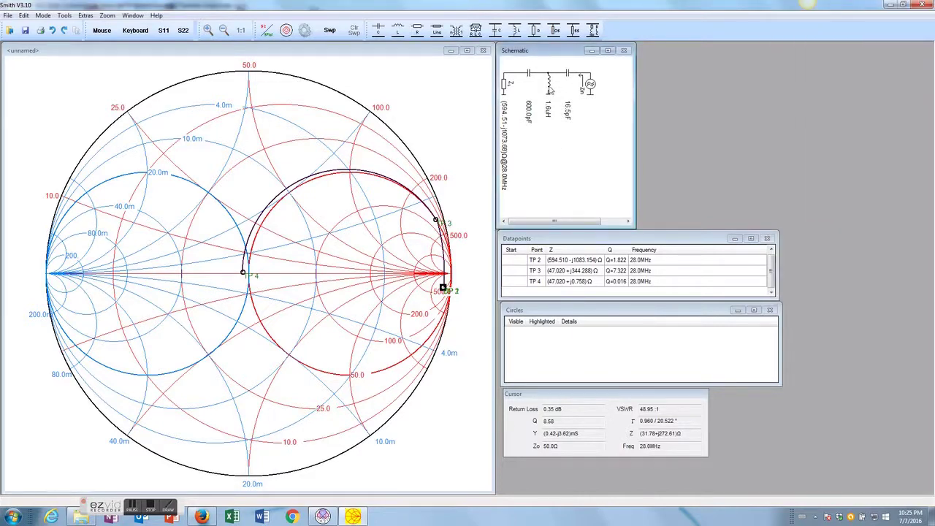
- Open the shunt inductor's settings and try inductances of 1.4 µH and 1.5 µH, redrawing the match each time
double_click(551, 88)
left_click(807, 67)
left_click_drag(803, 67, 794, 67)
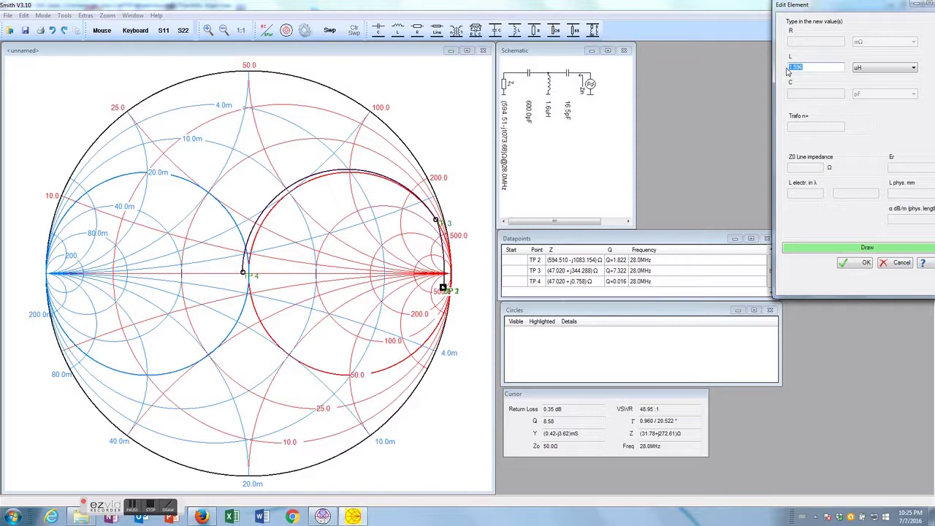
type("1.55")
left_click(817, 252)
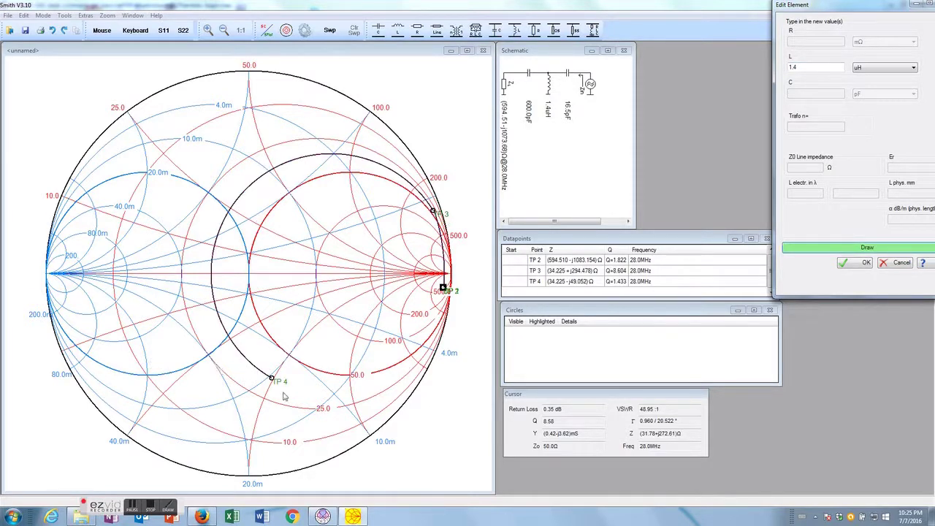
left_click(803, 70)
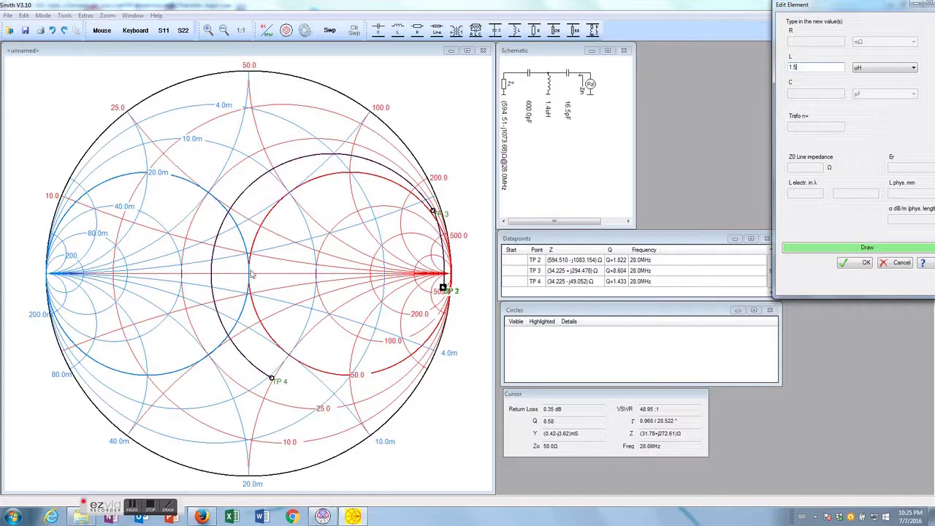
left_click(859, 249)
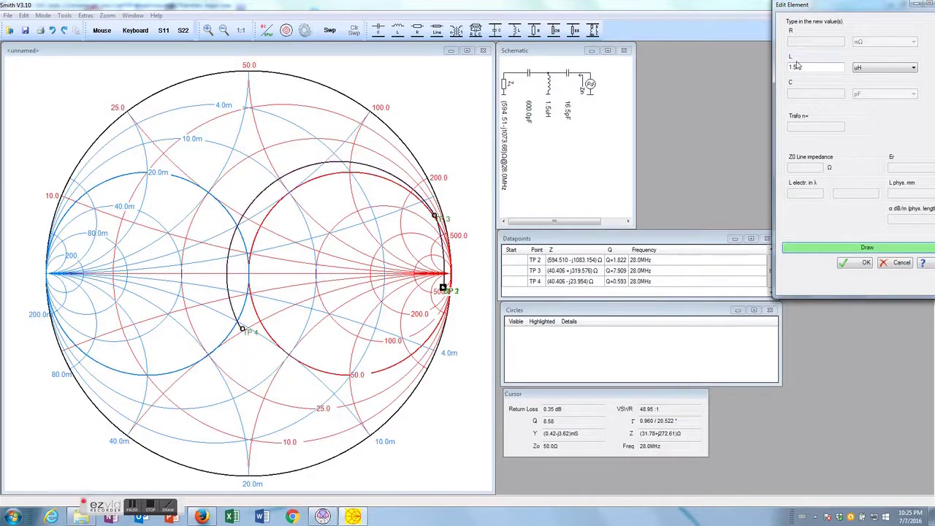
- Try 1.3 µH, 1.51 µH and 1.52 µH for the shunt inductor, redrawing the match for each value
left_click_drag(793, 67, 798, 68)
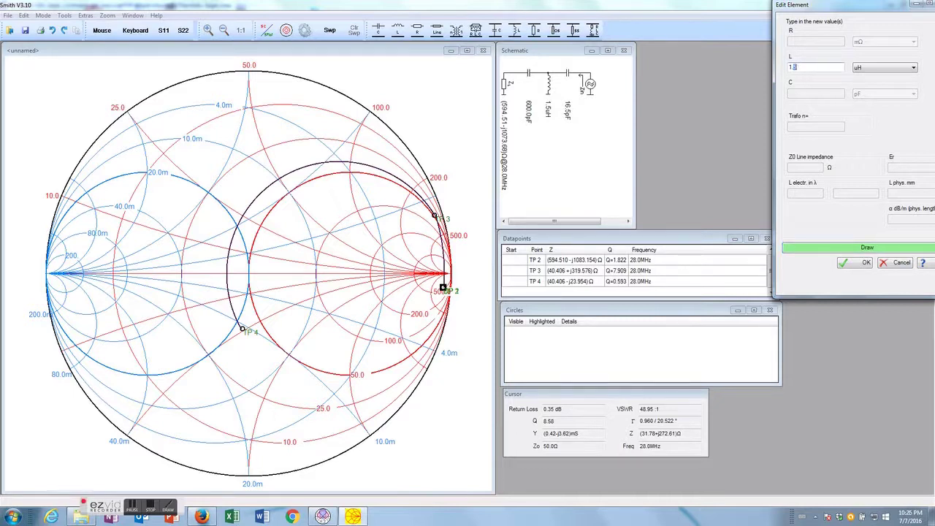
left_click(870, 247)
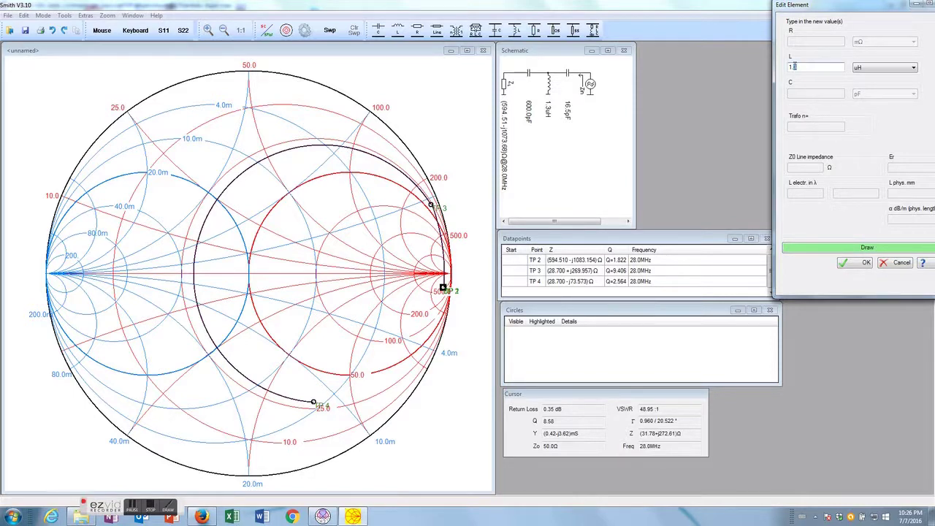
type("1.51")
left_click(855, 249)
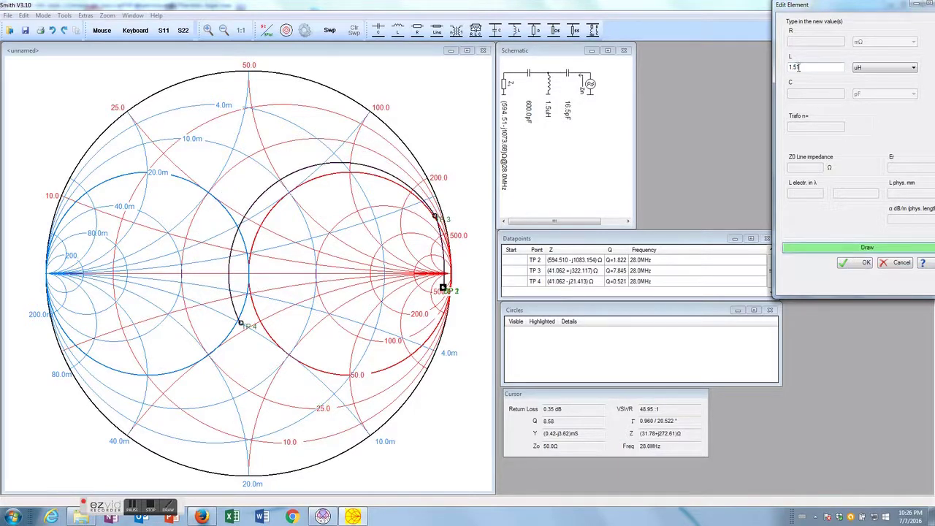
left_click_drag(797, 66, 810, 67)
type("2")
left_click(847, 249)
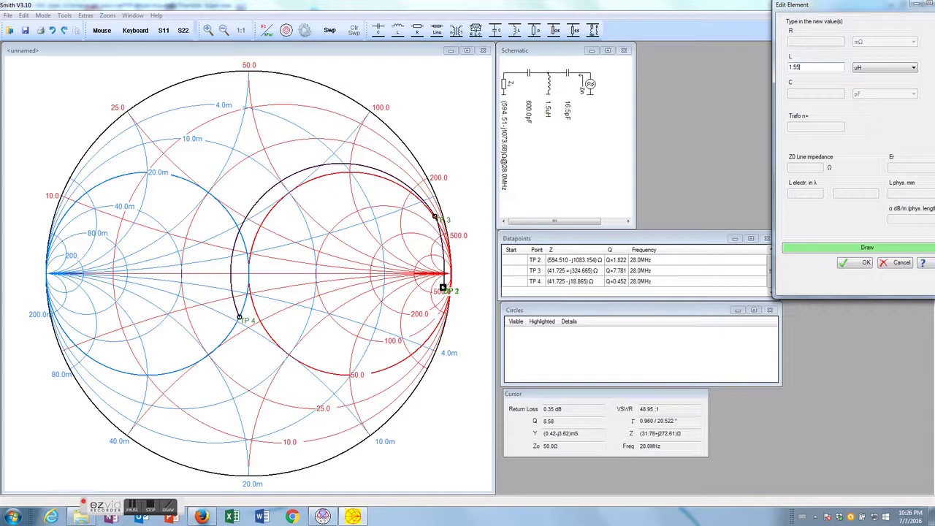
- Raise the shunt inductor in small increments through 1.55 µH, 1.58 µH and 1.59 µH, redrawing the match each time
left_click(868, 248)
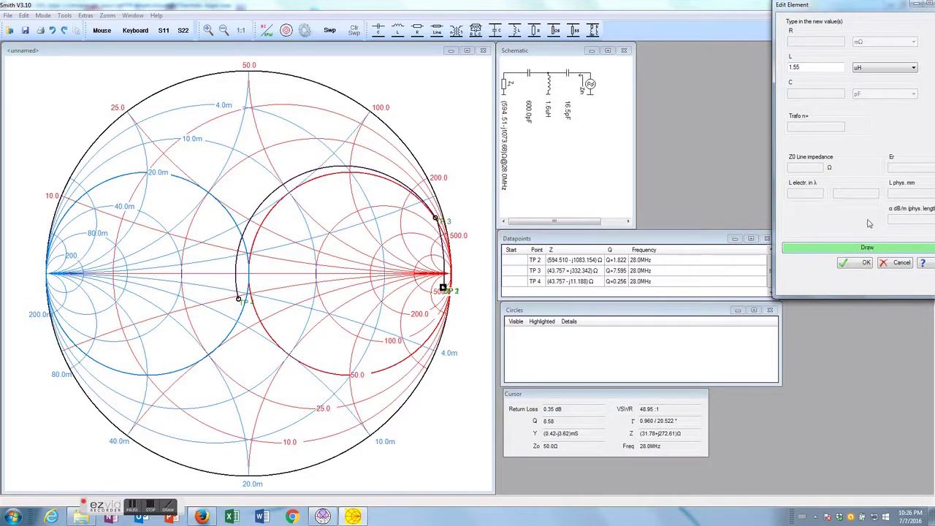
left_click_drag(797, 66, 809, 66)
left_click(822, 248)
left_click_drag(796, 67, 815, 76)
type("8")
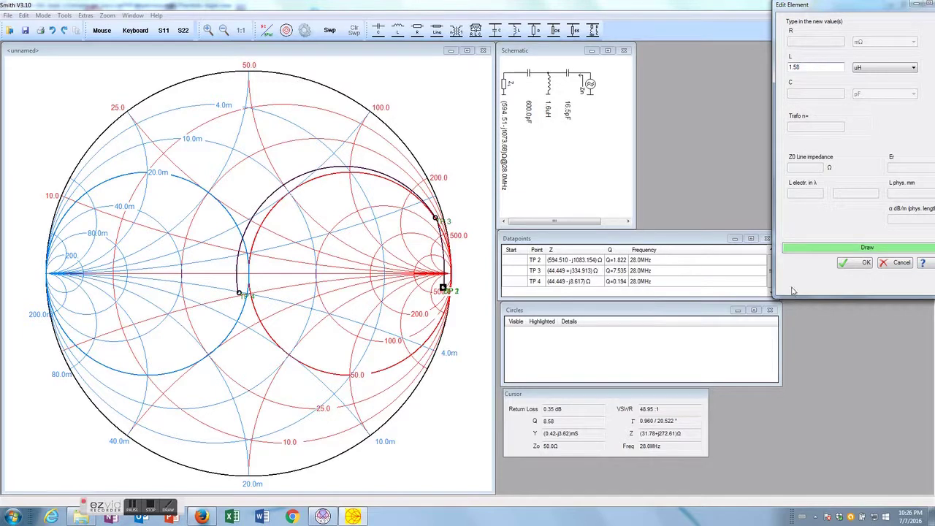
left_click(810, 250)
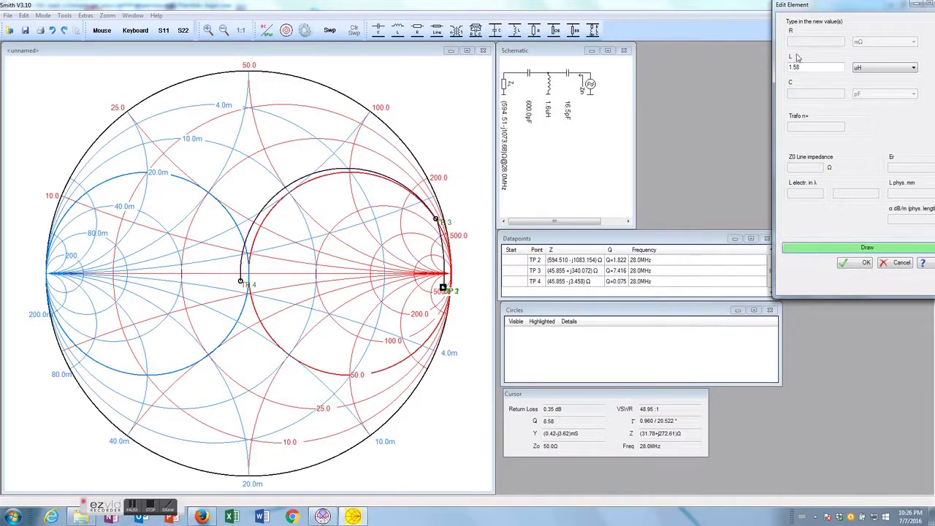
left_click_drag(796, 68, 813, 71)
type("9")
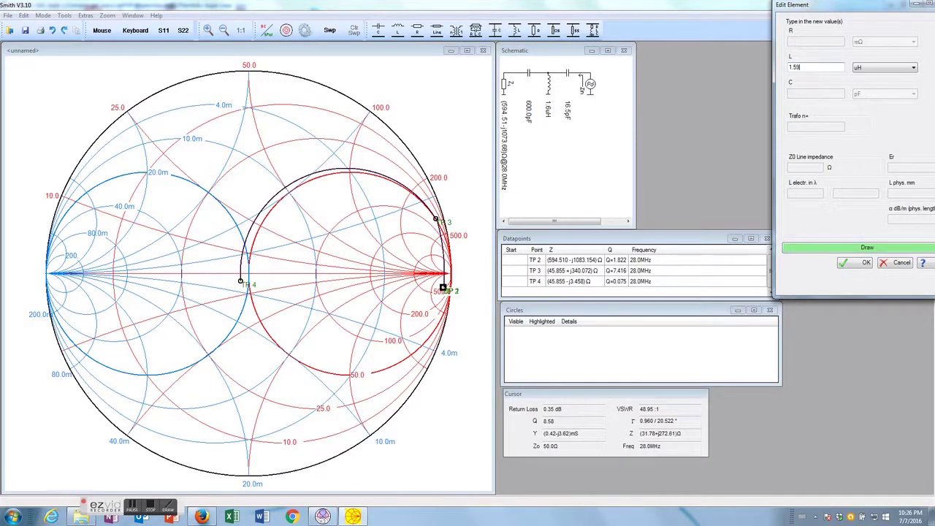
left_click(847, 249)
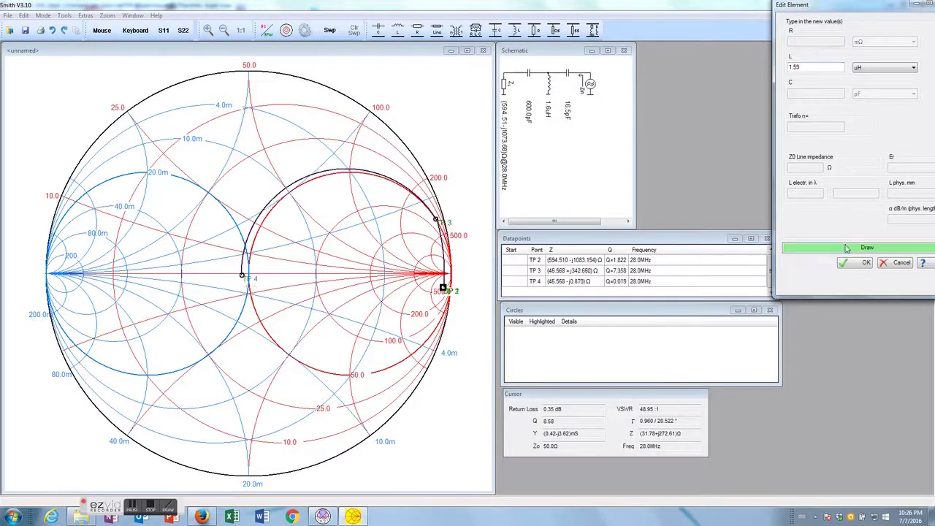
- Try 1.6 µH and 1.65 µH for the shunt inductor, redrawing the match for each value
left_click_drag(796, 67, 810, 70)
type("6")
left_click(888, 248)
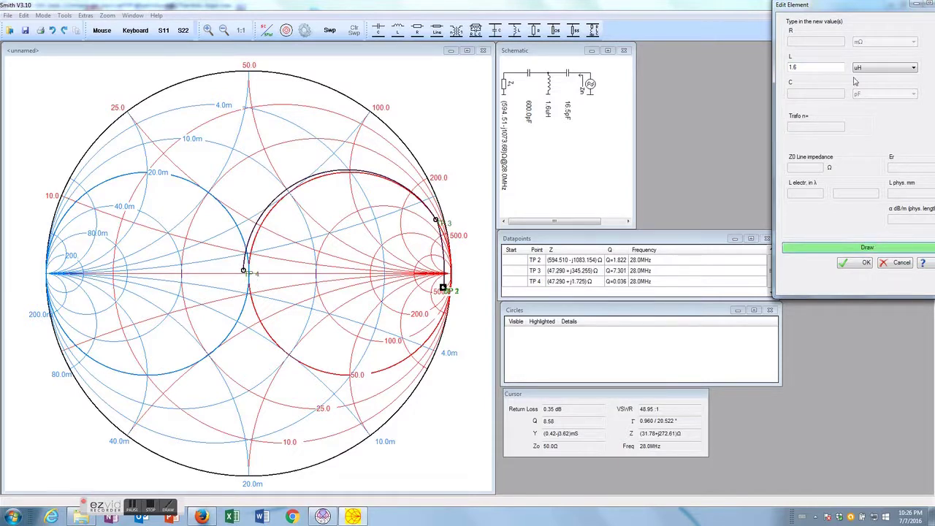
left_click_drag(793, 68, 804, 68)
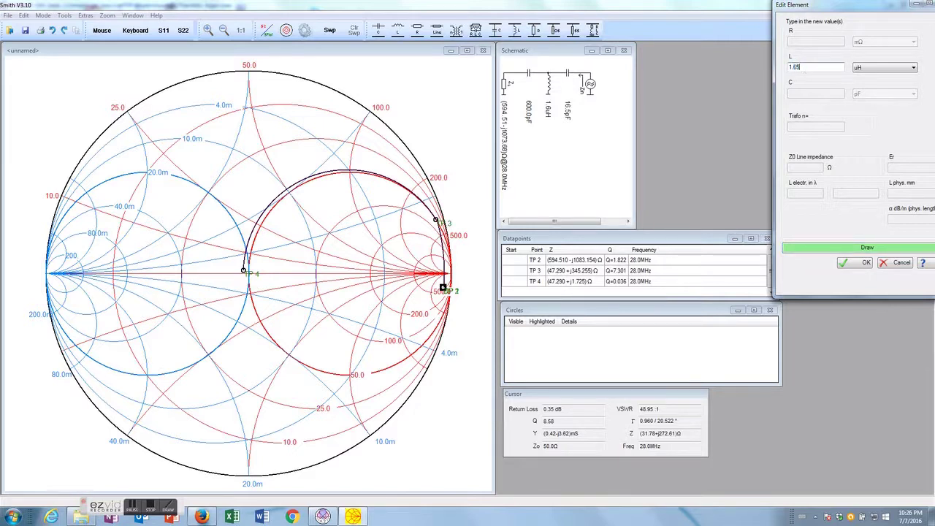
left_click(882, 251)
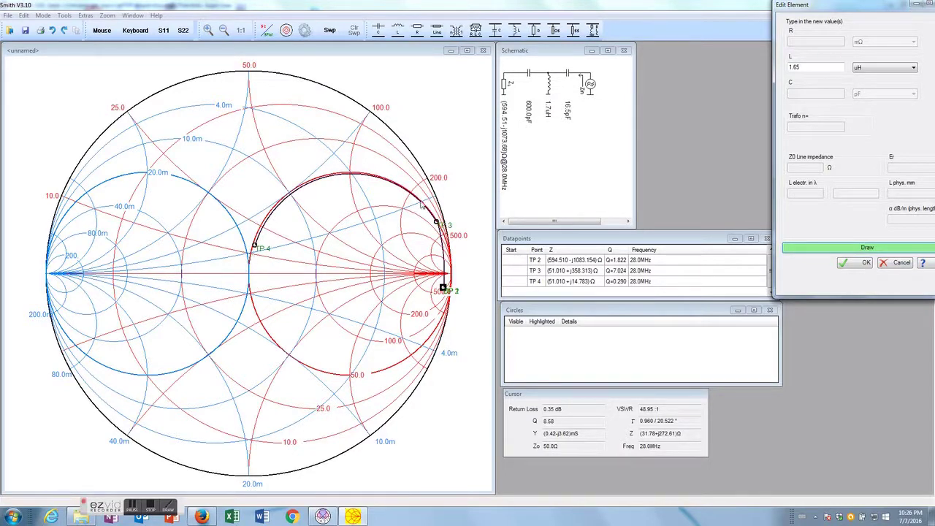
- Fine-tune the shunt inductor to 1.64 µH, redraw the match and close the element's settings
left_click_drag(796, 70, 805, 70)
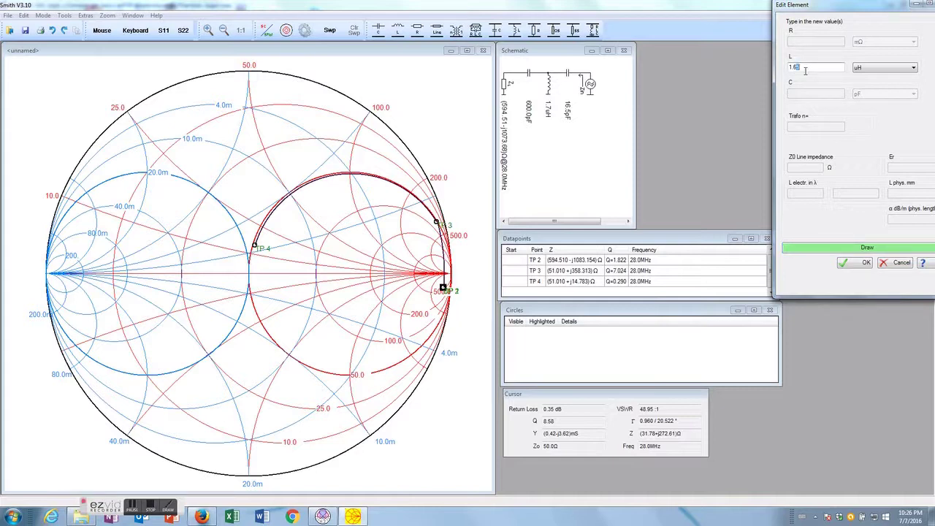
left_click(864, 249)
left_click_drag(797, 68, 809, 68)
type("4")
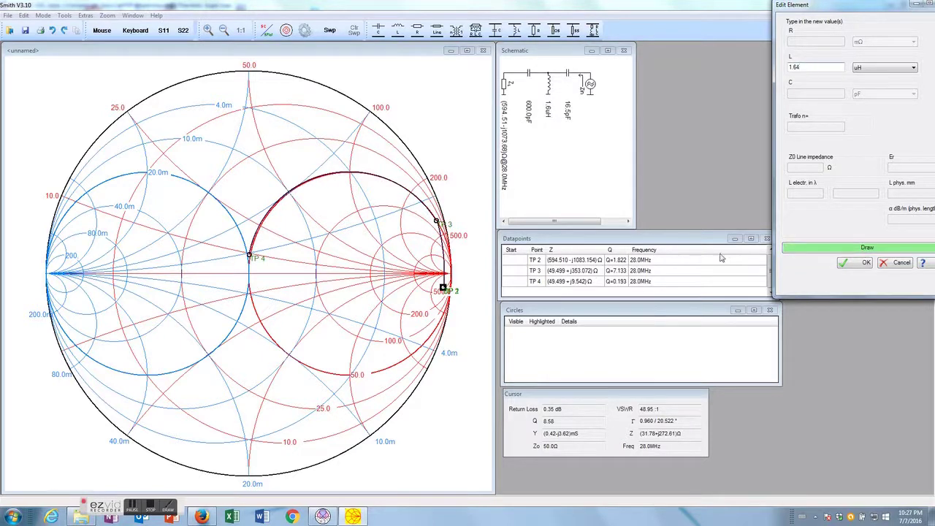
left_click(801, 251)
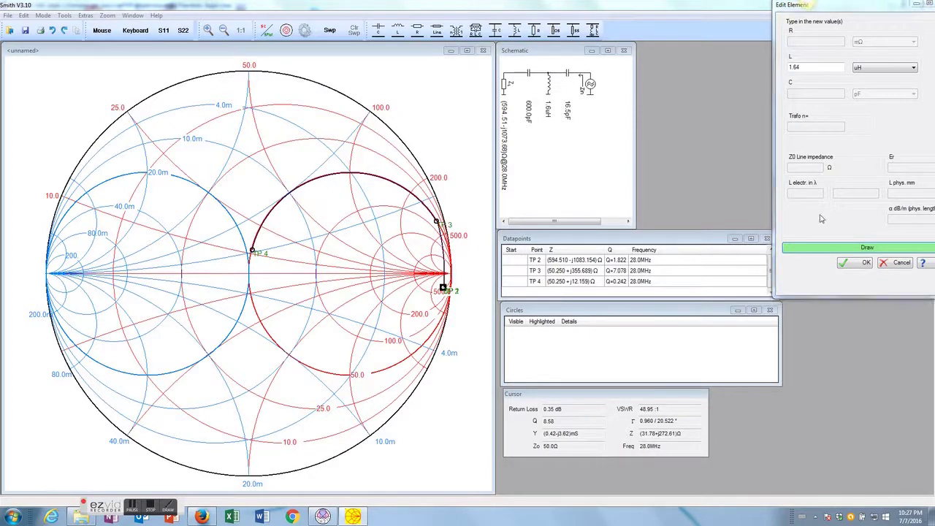
left_click(512, 119)
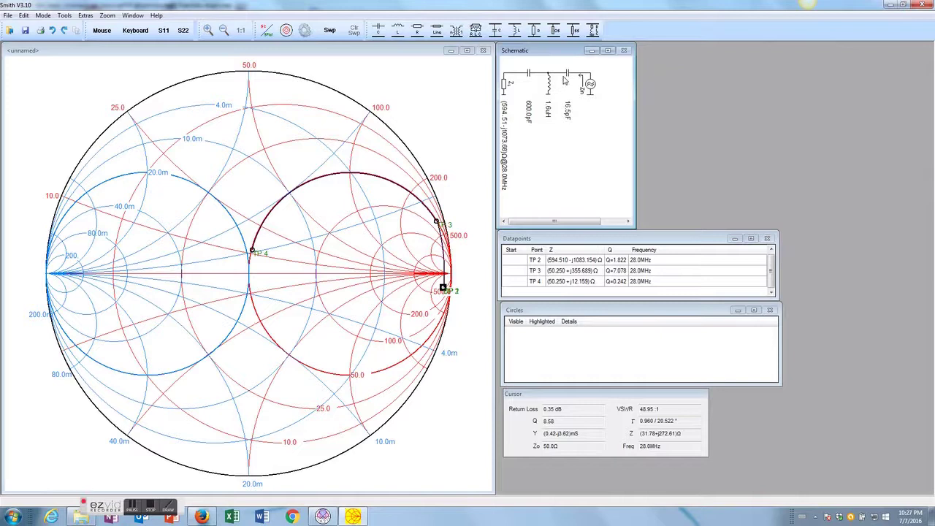
- Open the source-side series capacitor's settings, move the dialog clear of the chart, and try values including 10 pF and 14 pF
double_click(569, 78)
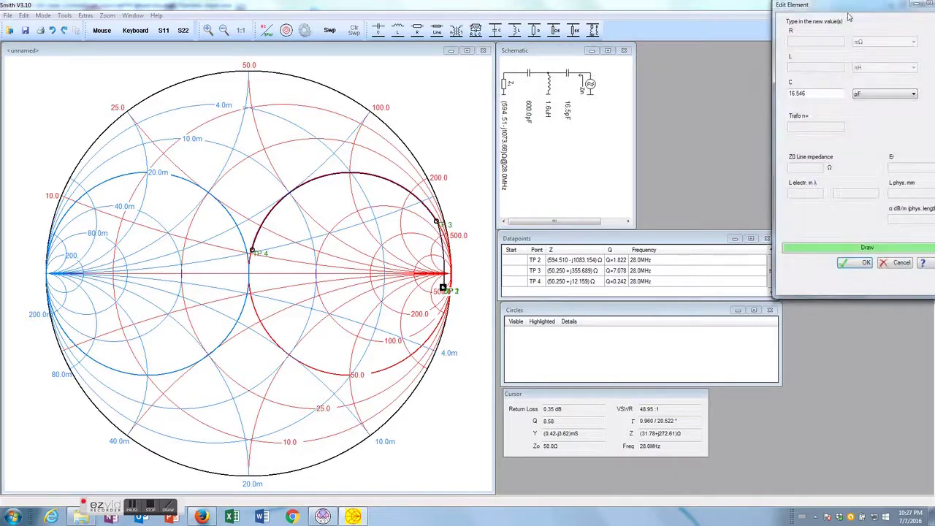
left_click_drag(849, 10, 703, 107)
left_click_drag(661, 190, 649, 191)
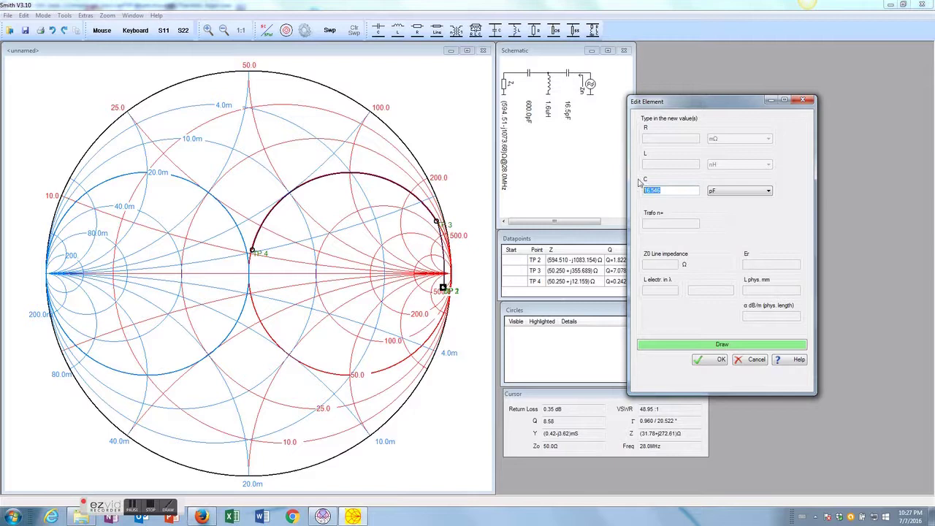
left_click_drag(651, 191, 676, 190)
type(".6")
left_click(694, 350)
left_click_drag(659, 191, 611, 191)
type("10")
left_click(656, 347)
double_click(649, 191)
type("14")
left_click(700, 346)
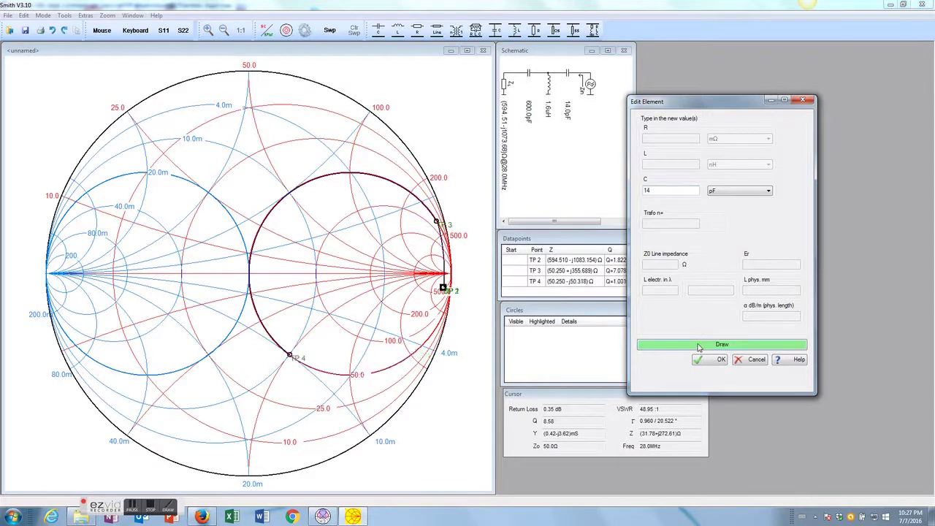
- Try 17 pF and 16.8 pF for the source-side series capacitor, redrawing the match for each value
double_click(672, 191)
left_click(691, 347)
left_click_drag(646, 190, 657, 189)
left_click(708, 344)
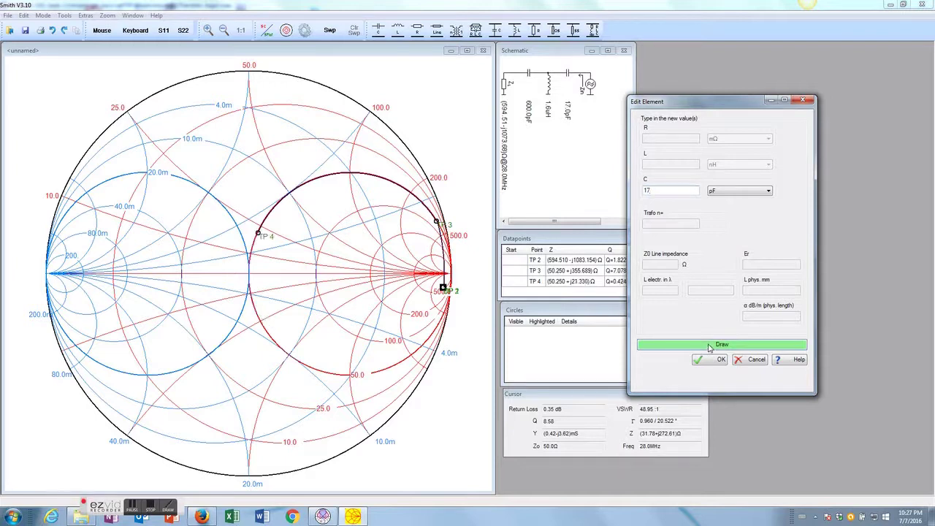
left_click_drag(646, 190, 667, 190)
key("BackSpace")
left_click(671, 344)
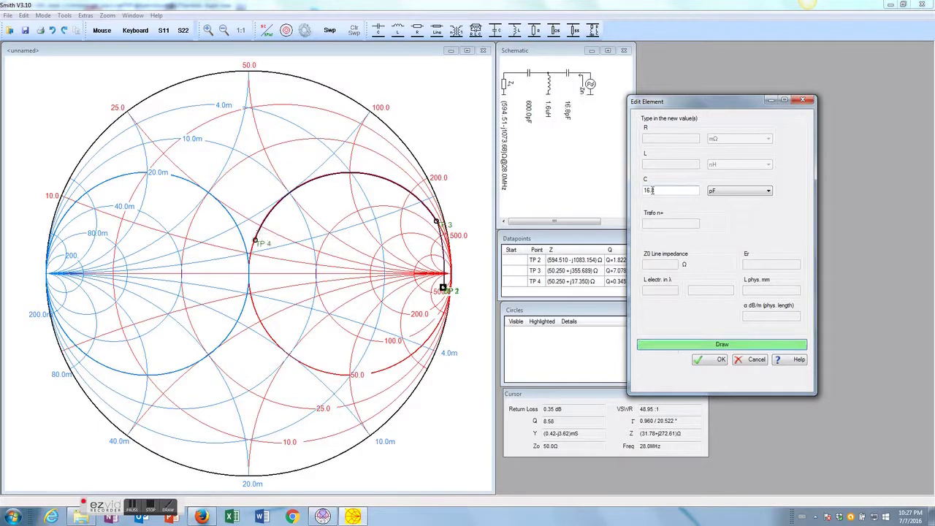
- Retry 17 pF for the source-side series capacitor and lower it through 16.4 pF to 16.2 pF, redrawing the match each time
left_click_drag(660, 191, 644, 190)
type("17")
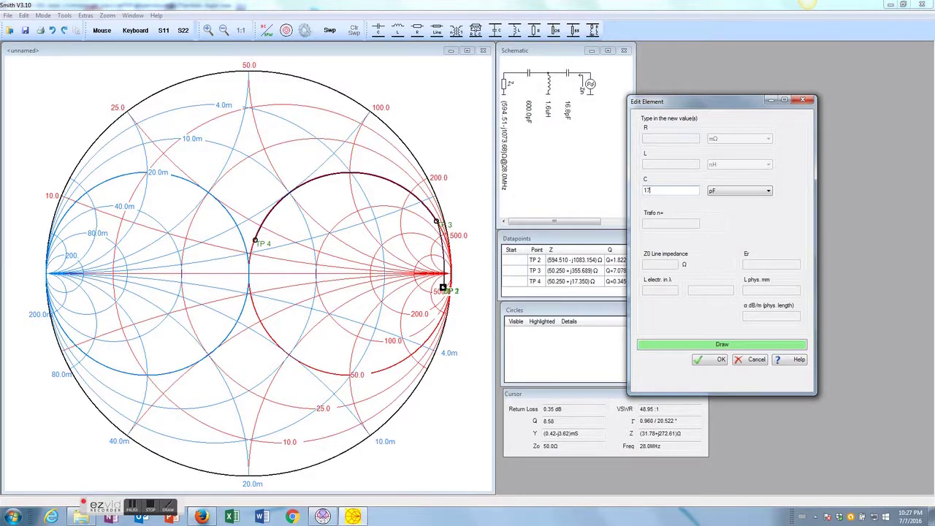
left_click(661, 345)
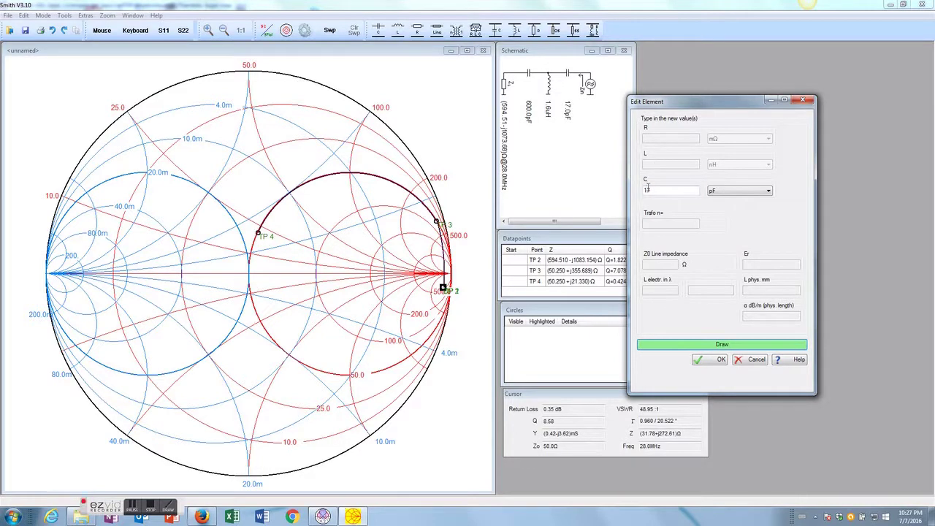
left_click_drag(655, 190, 634, 191)
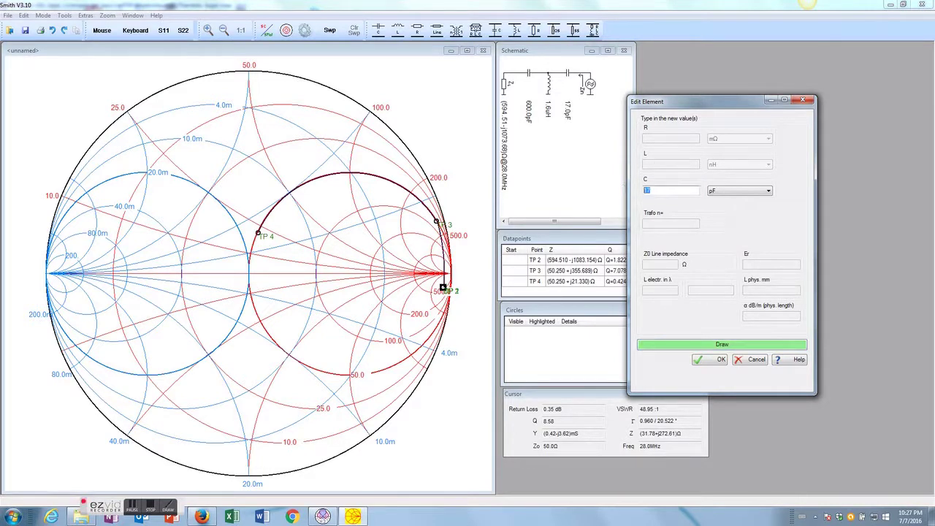
left_click(729, 346)
left_click_drag(652, 191, 676, 190)
left_click(720, 346)
left_click_drag(651, 192, 666, 190)
type("2")
left_click(675, 344)
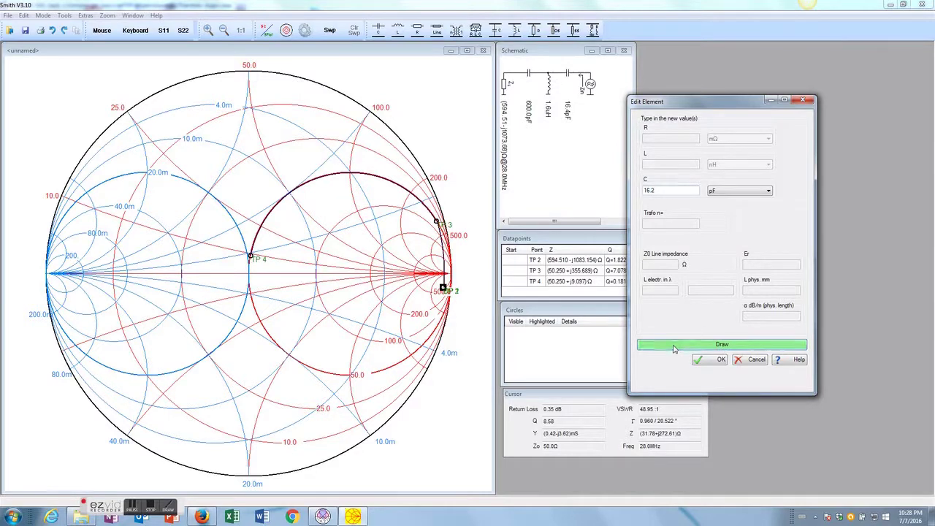
- Fine-tune the source-side series capacitor to 16.0 pF, redraw and accept it, and select datapoint TP 4
left_click_drag(651, 190, 665, 189)
left_click(697, 347)
left_click_drag(650, 191, 655, 190)
type("0")
left_click(646, 347)
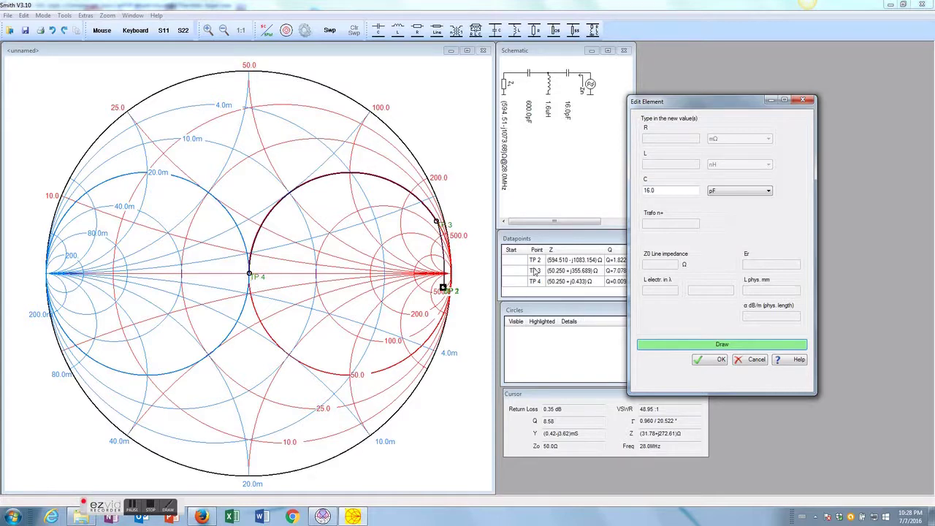
left_click(712, 359)
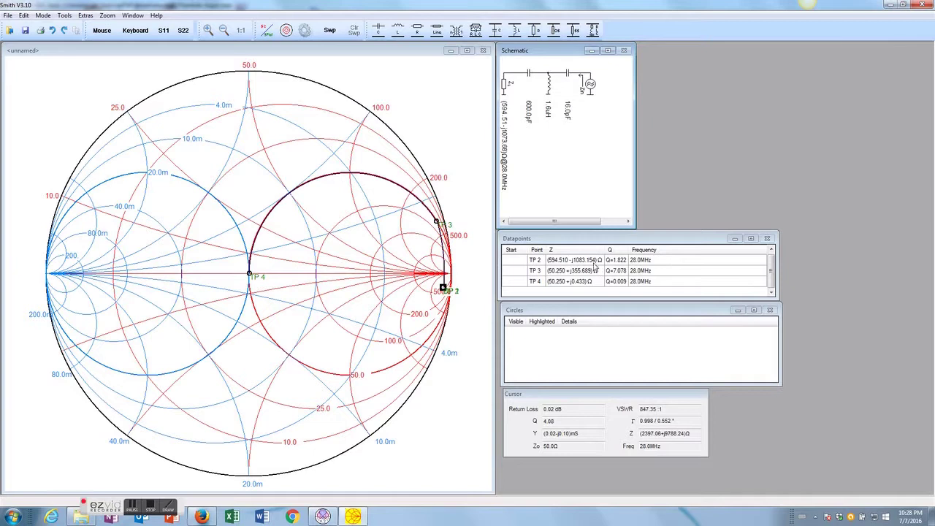
left_click(573, 282)
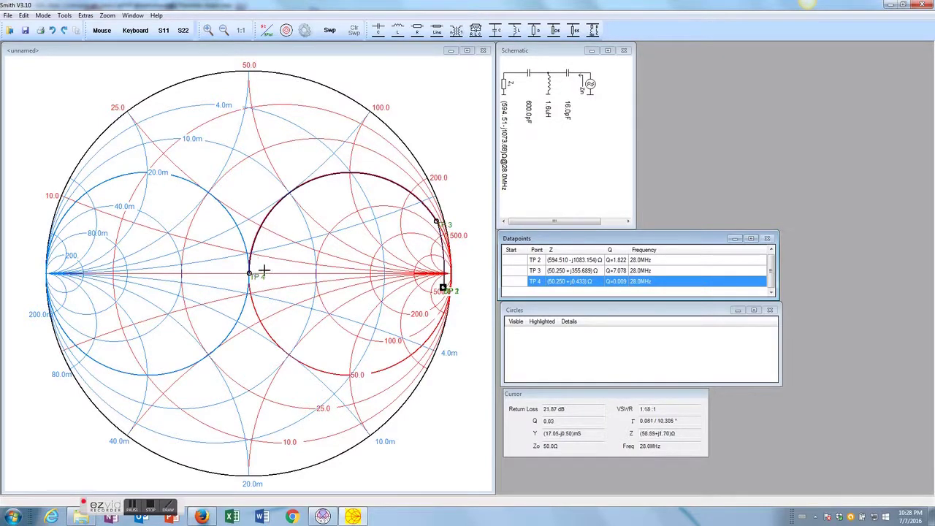
- Add the predefined VSWR 1.5 circle to the Smith chart
left_click(285, 30)
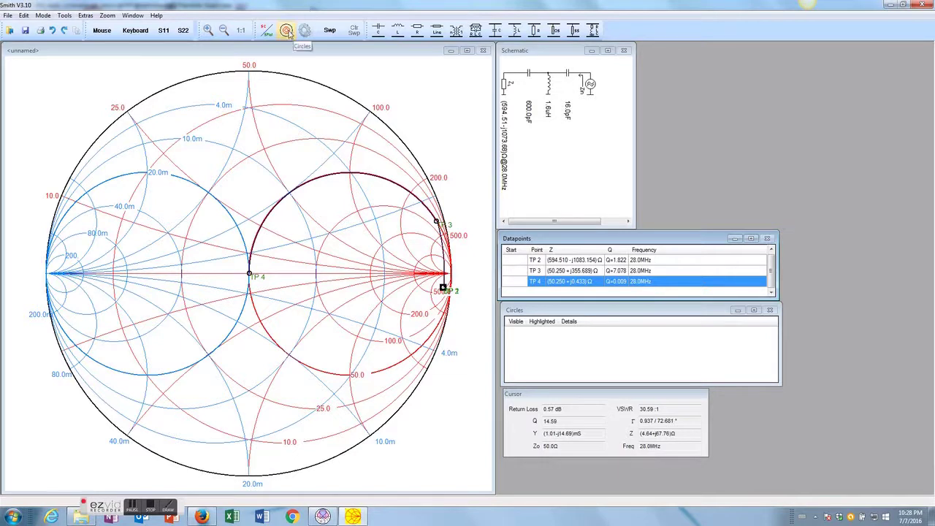
left_click(635, 19)
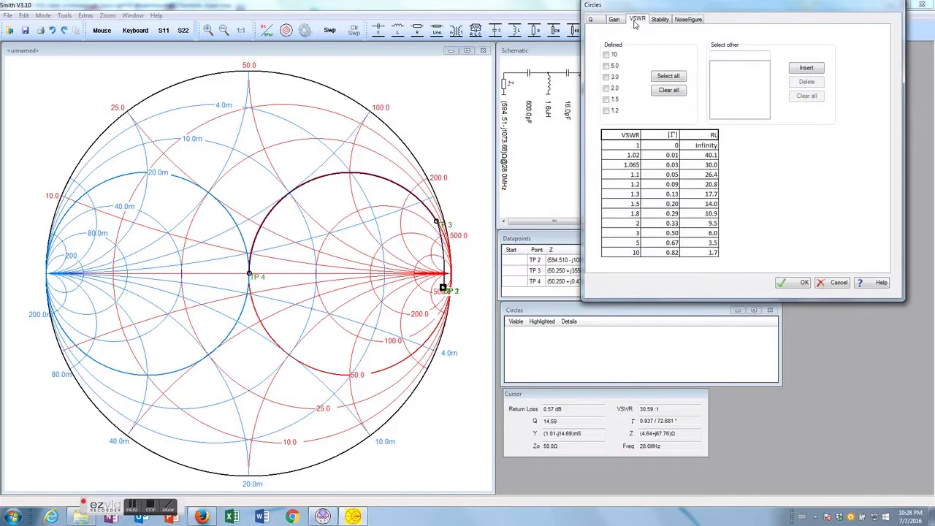
left_click(605, 99)
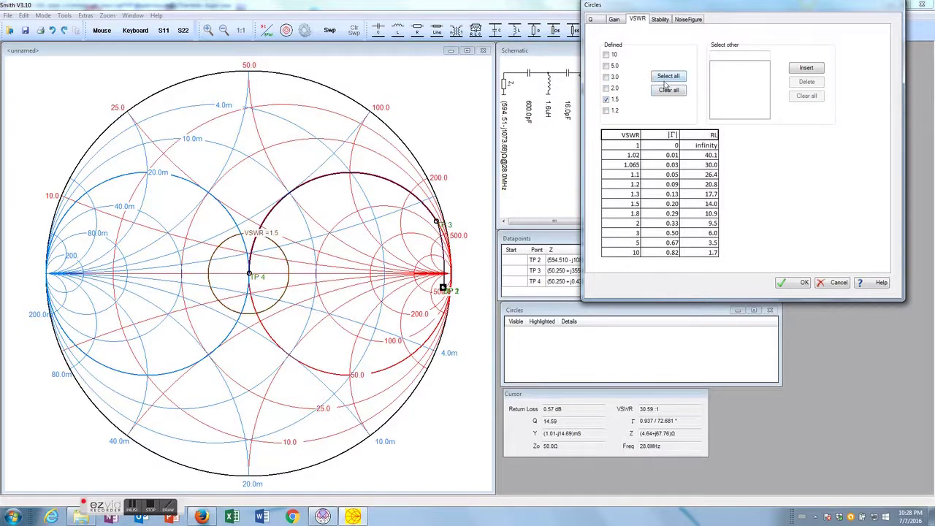
left_click(803, 283)
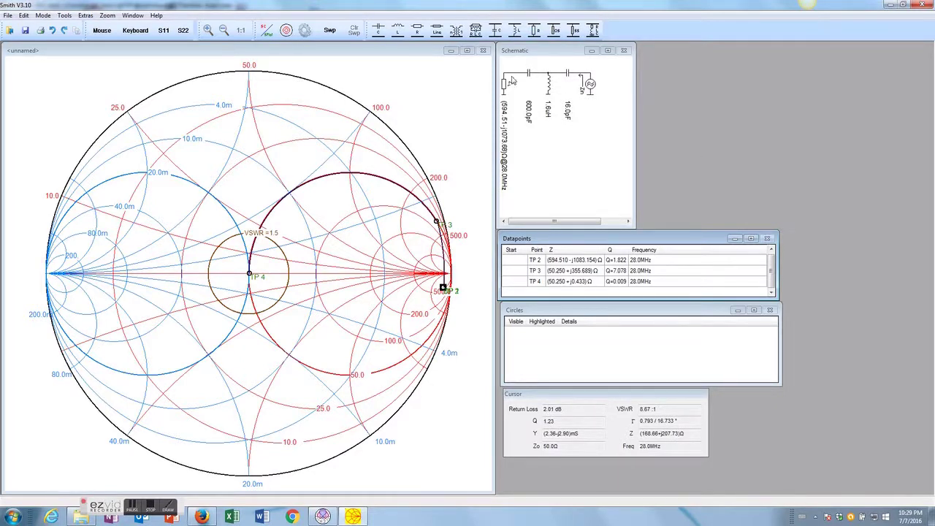
- Switch to MMANA-GAL and review the sloper's 3D view, its geometry name and the calculation results
left_click(328, 519)
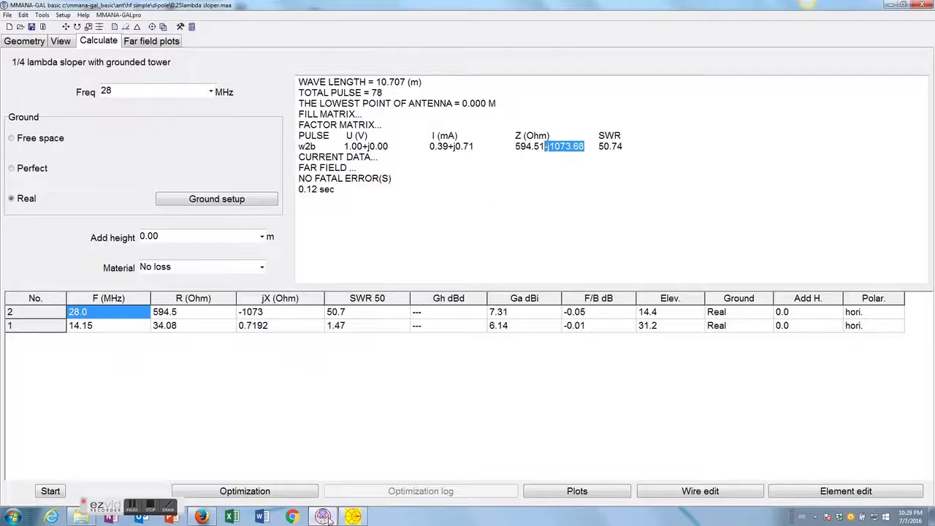
left_click(68, 43)
left_click_drag(492, 339, 451, 319)
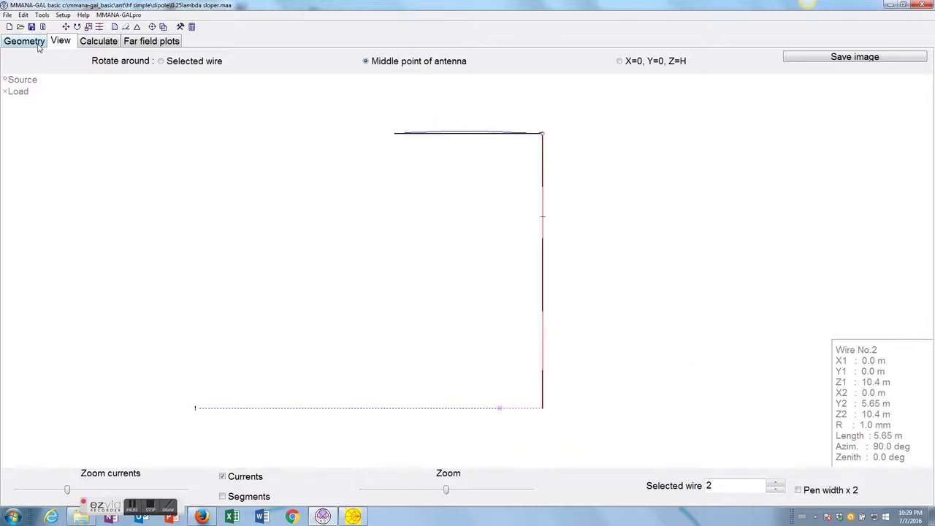
left_click(37, 46)
left_click_drag(149, 58, 71, 58)
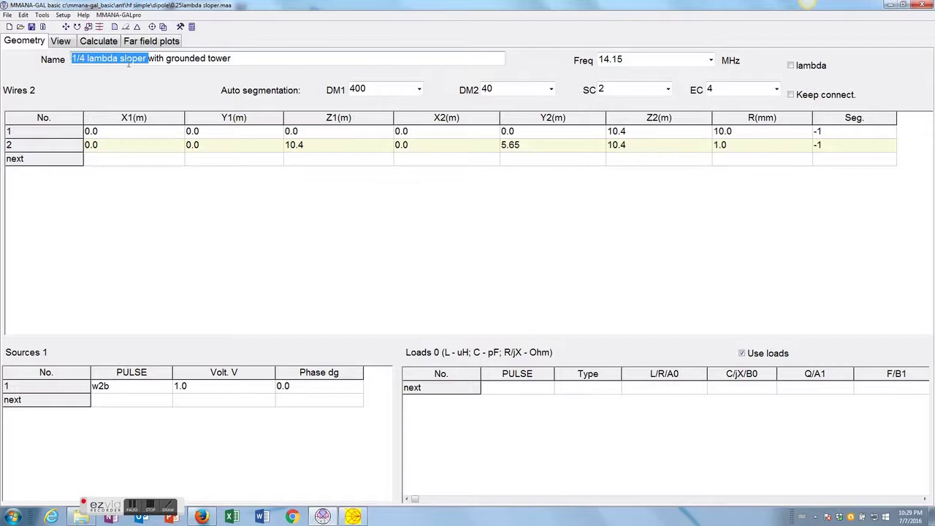
left_click_drag(232, 60, 180, 59)
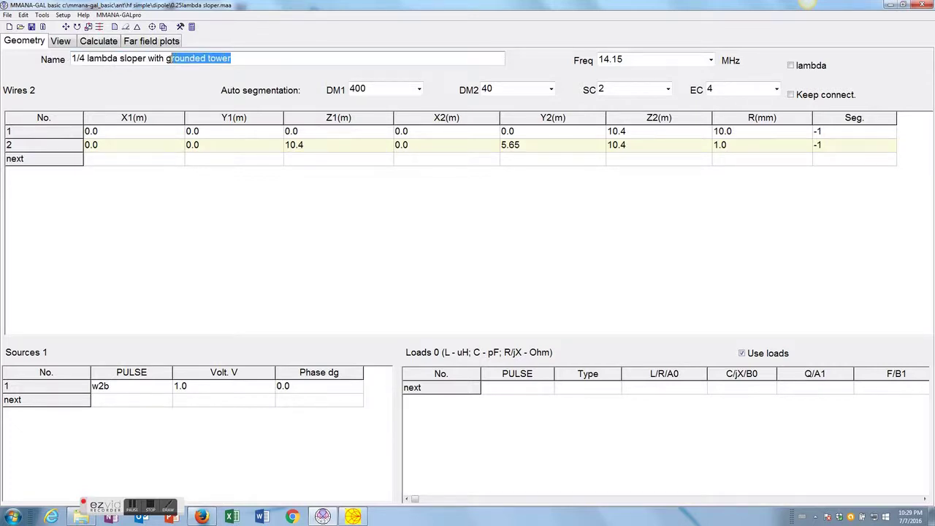
left_click(114, 44)
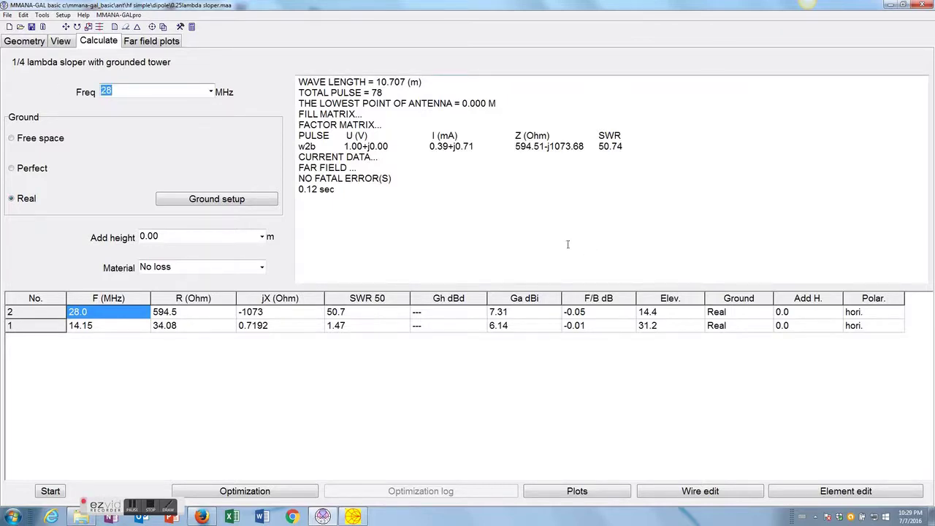
- Compare the matched Smith chart with the sloper's far field plots in MMANA-GAL
left_click(352, 517)
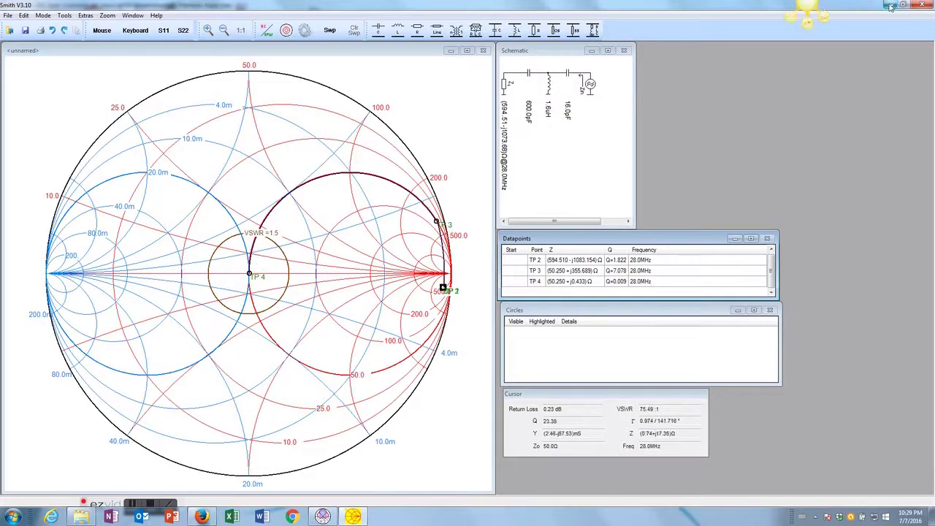
left_click(202, 516)
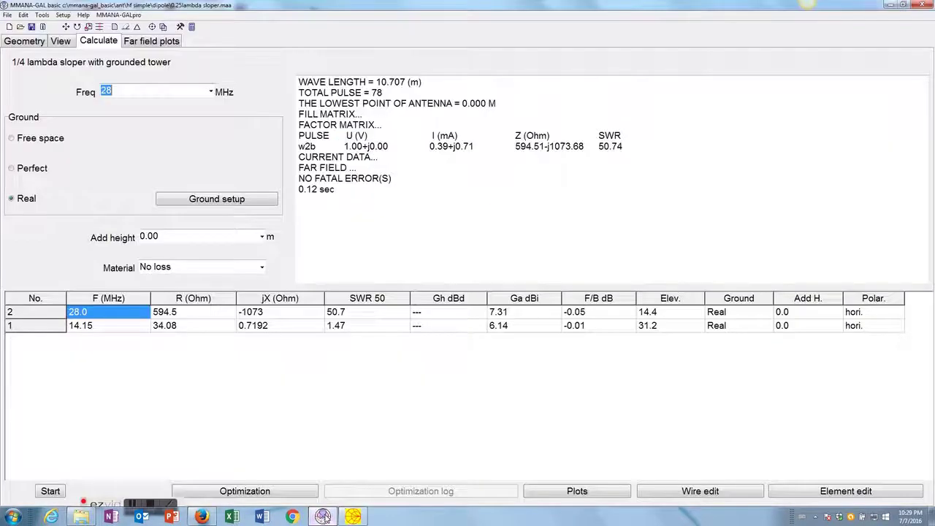
left_click(141, 41)
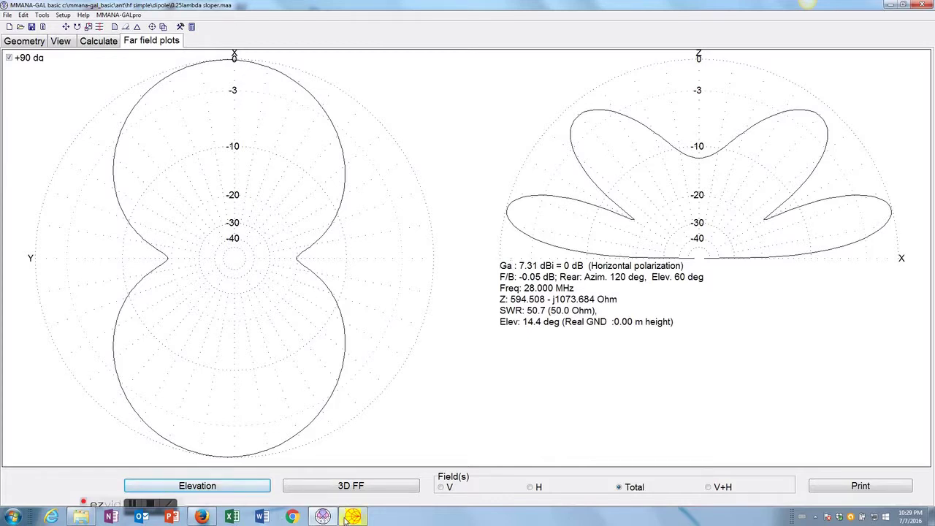
mouse_move(346, 518)
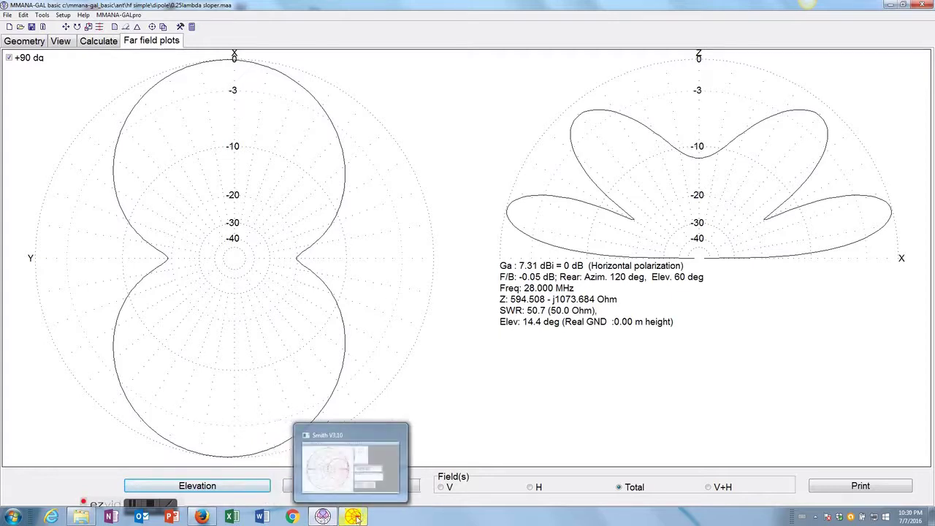
left_click(355, 516)
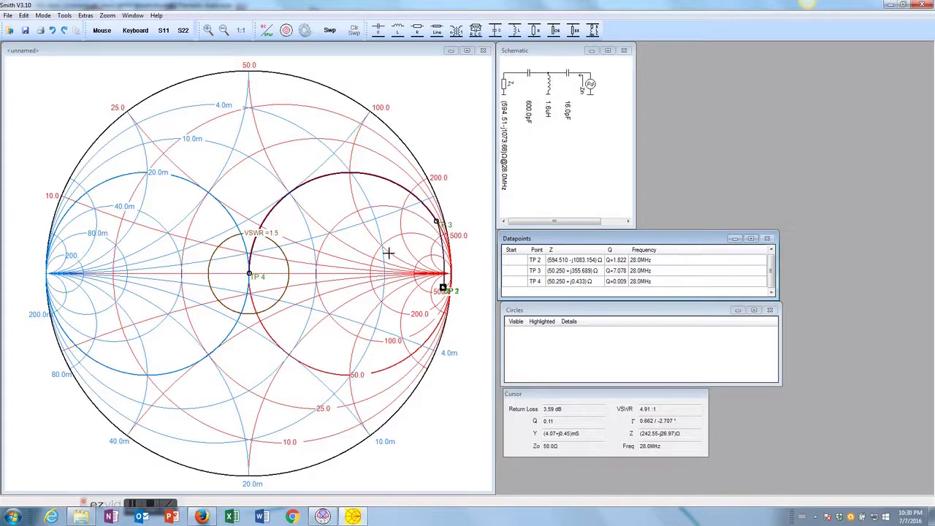
- Return to MMANA-GAL and inspect the sloper's wire geometry and its rotated 3D view around the source
key("alt+Tab")
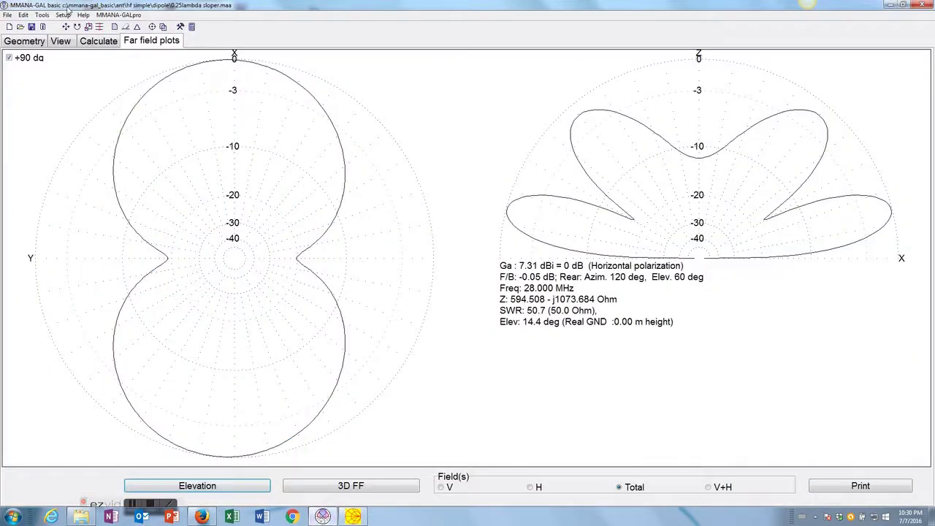
left_click(59, 41)
left_click_drag(562, 207, 528, 211)
left_click(29, 43)
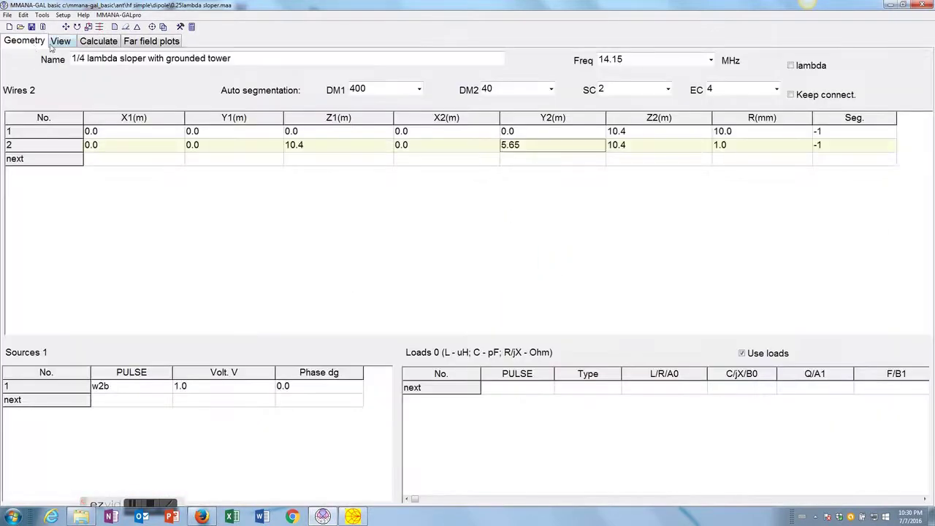
left_click(58, 44)
left_click_drag(362, 243, 405, 193)
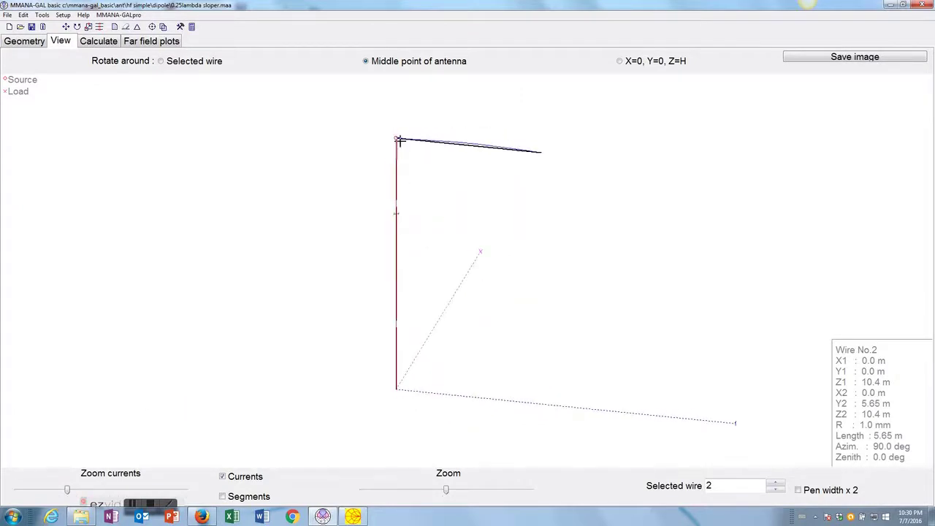
- Highlight the calculated 28 MHz impedance in the results and switch back to the Smith chart
left_click(93, 42)
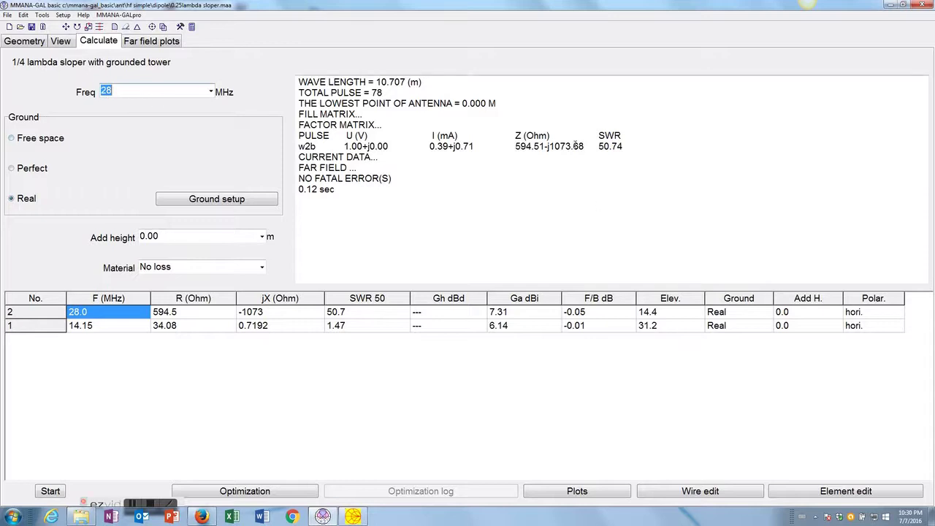
left_click_drag(589, 146, 514, 146)
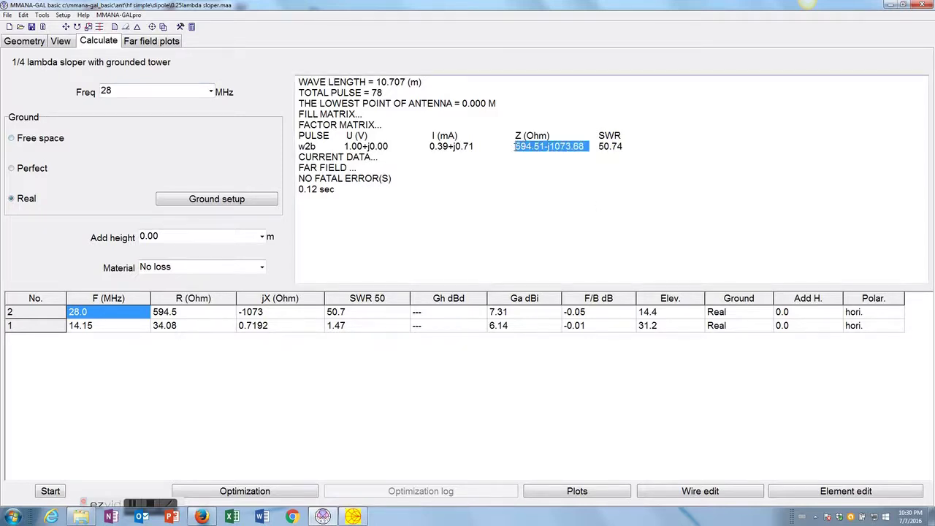
left_click(353, 516)
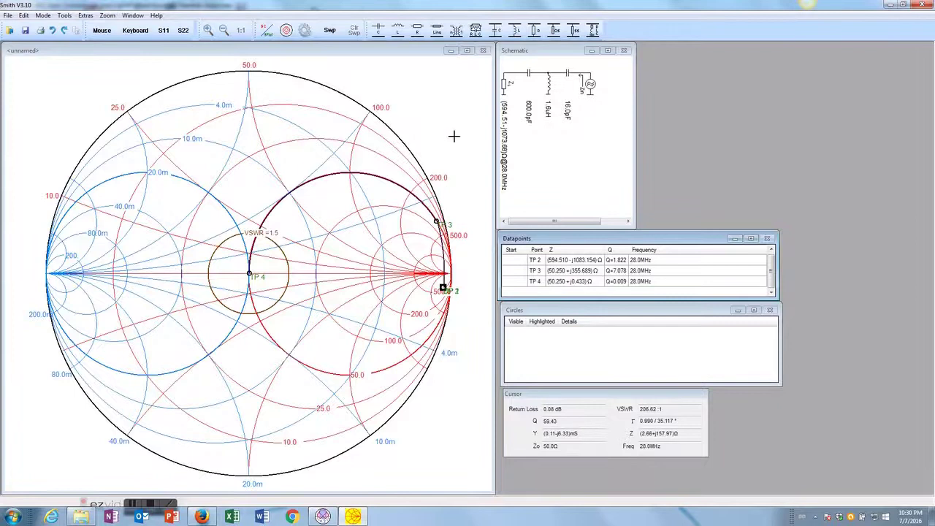